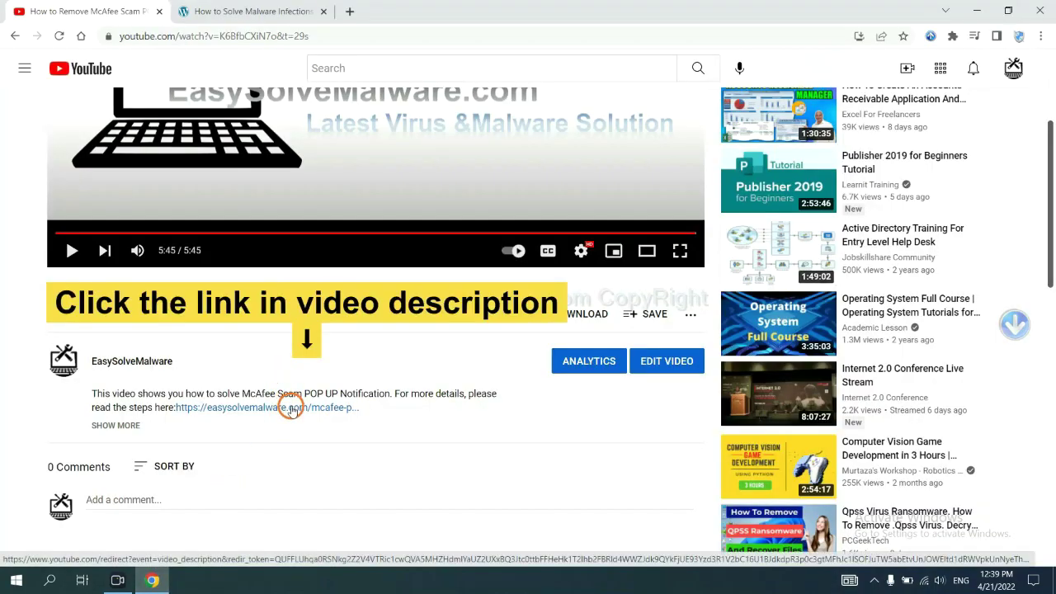
# - Download the SpyHunter for Windows installer in Chrome and run the downloaded .exe
pyautogui.scroll(-3, 1049, 282)
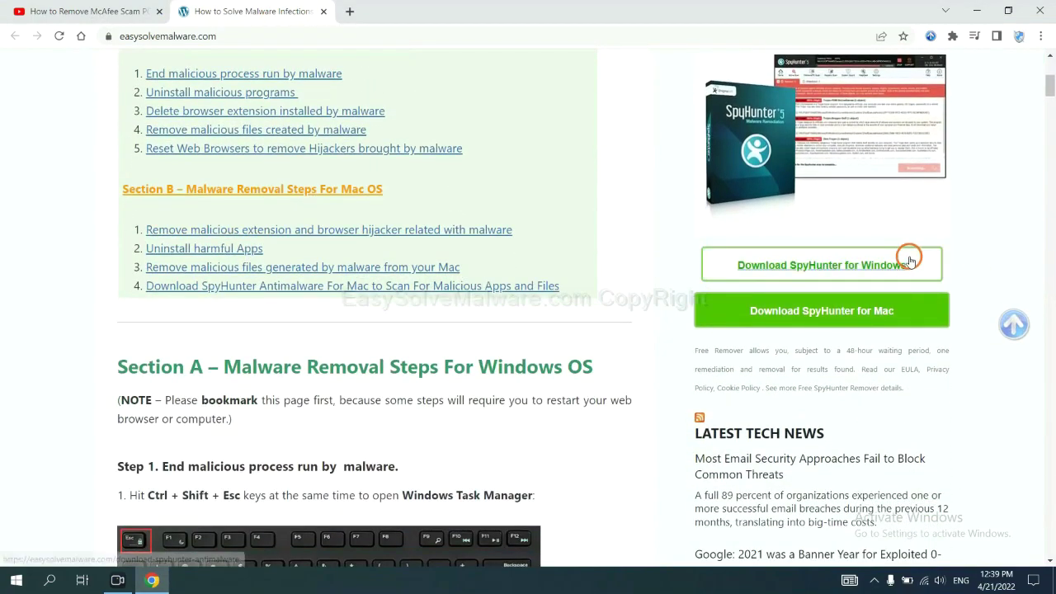
pyautogui.click(897, 264)
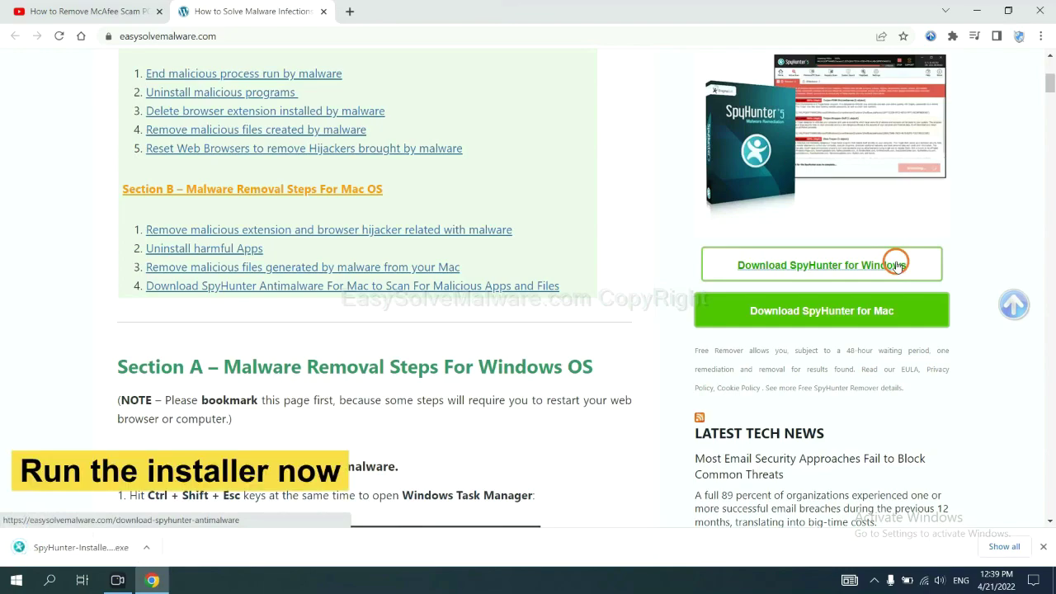
pyautogui.click(67, 548)
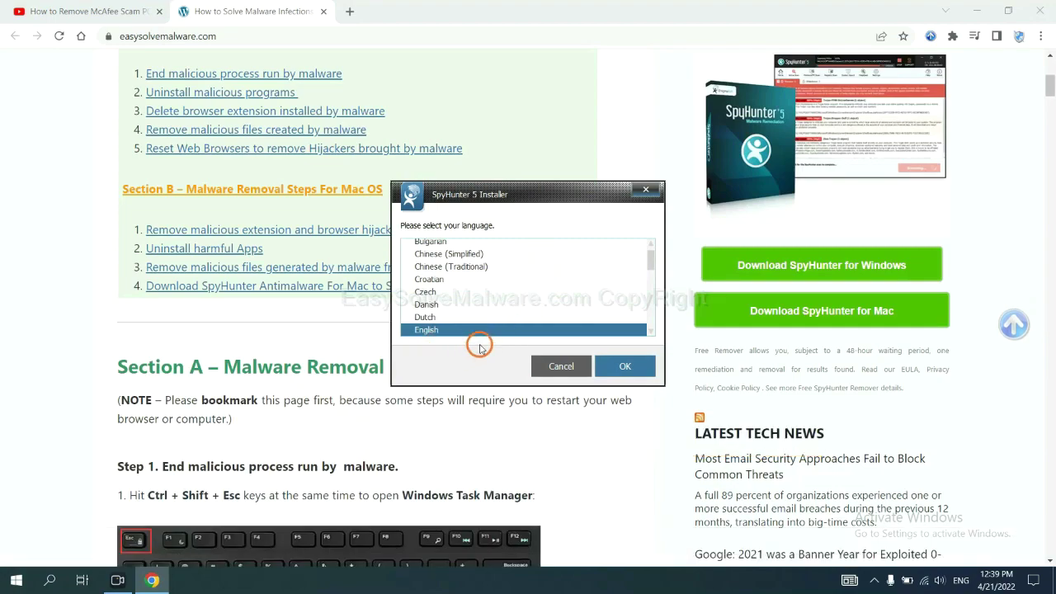
# - Install SpyHunter 5 in English, accepting the EULA and Privacy Policy, and finish setup
pyautogui.click(610, 365)
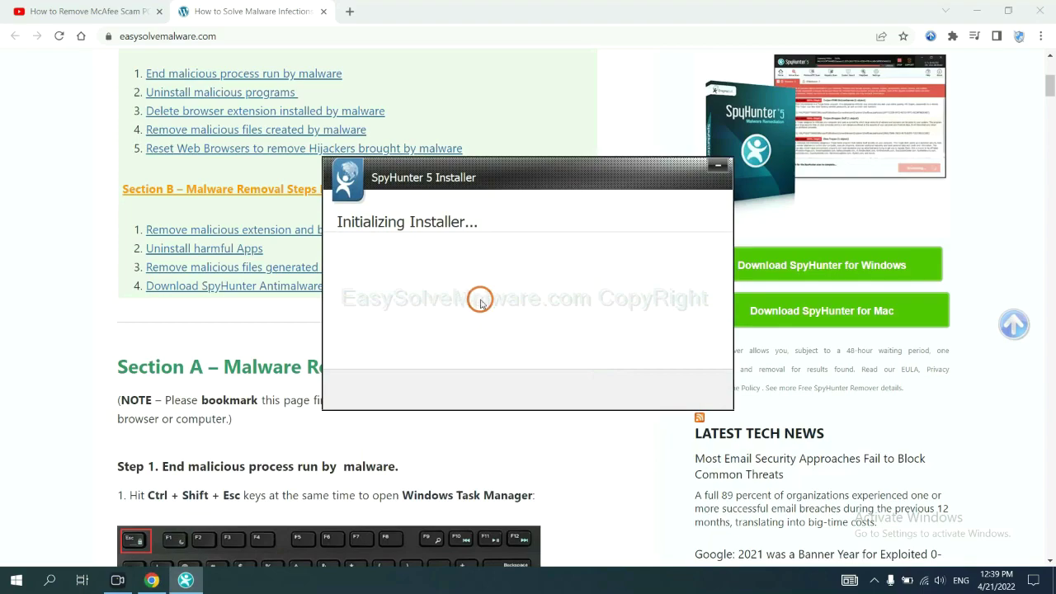
pyautogui.click(451, 301)
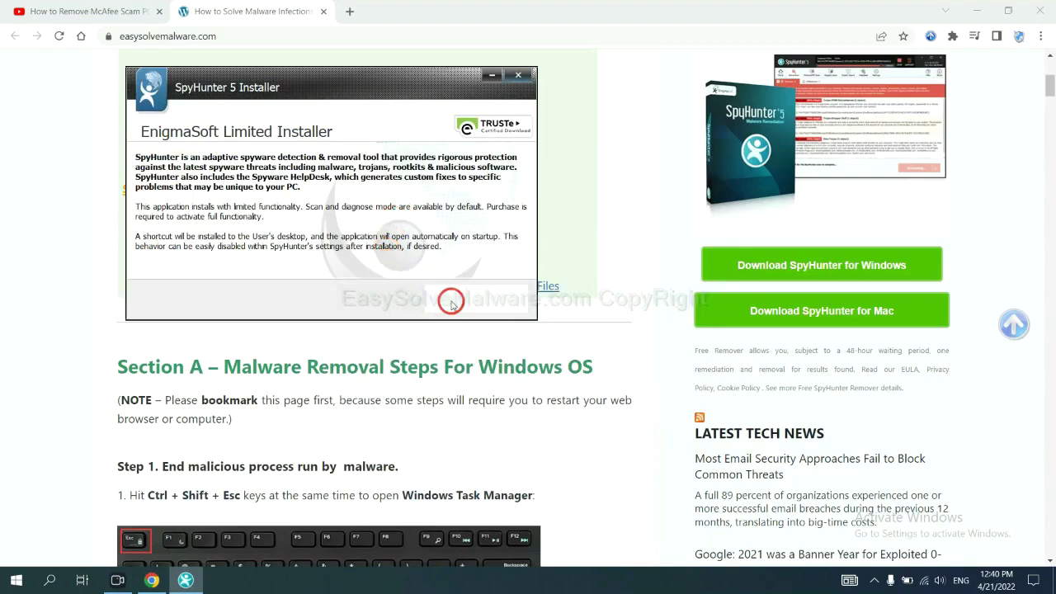
pyautogui.click(340, 264)
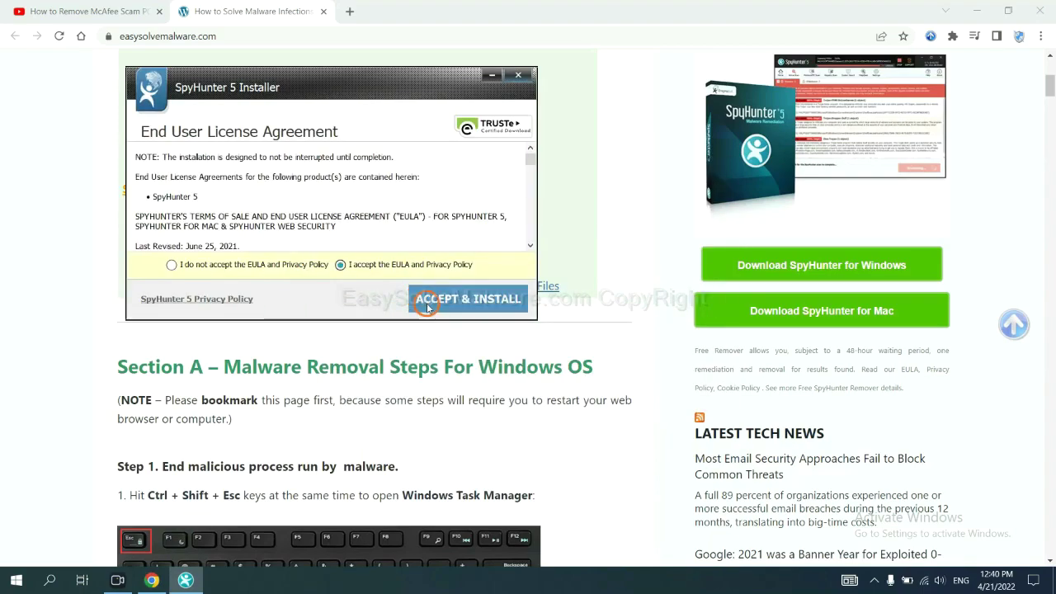
pyautogui.click(427, 301)
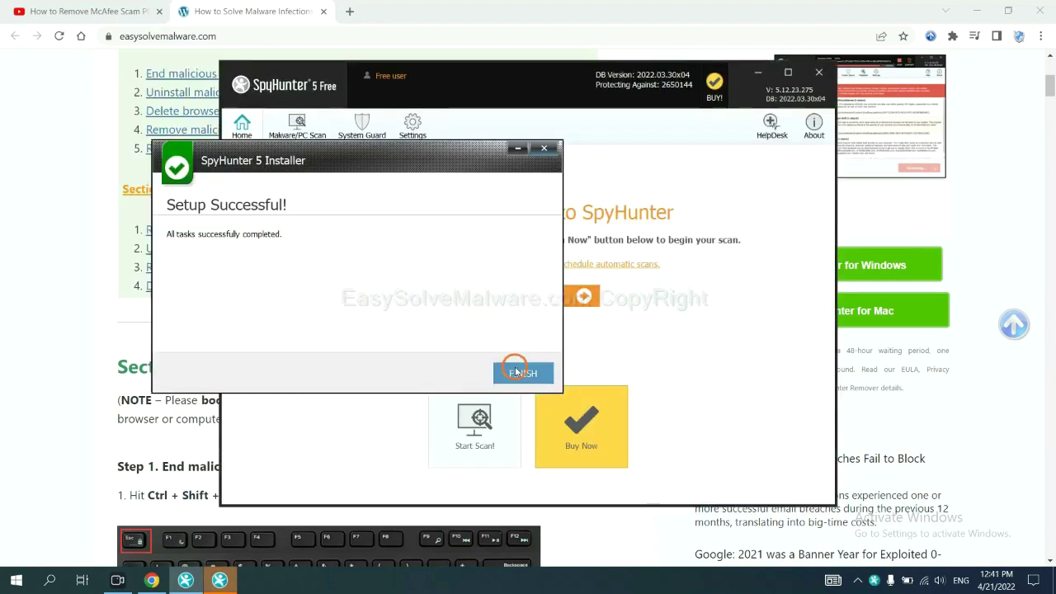
pyautogui.click(520, 370)
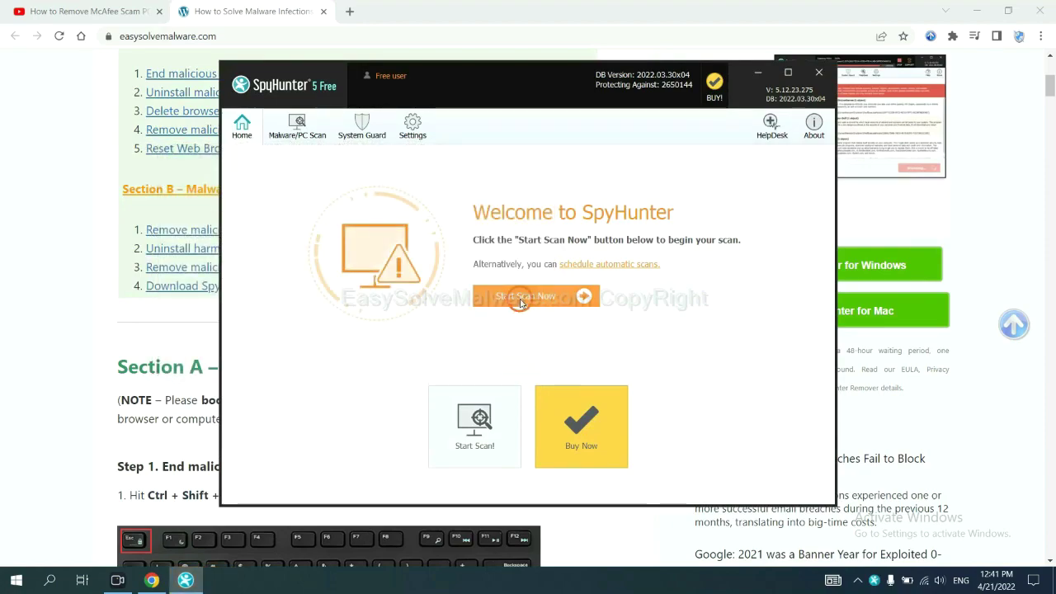
# - Run a SpyHunter 5 scan and proceed past the unknown object remove360.bat
pyautogui.click(520, 302)
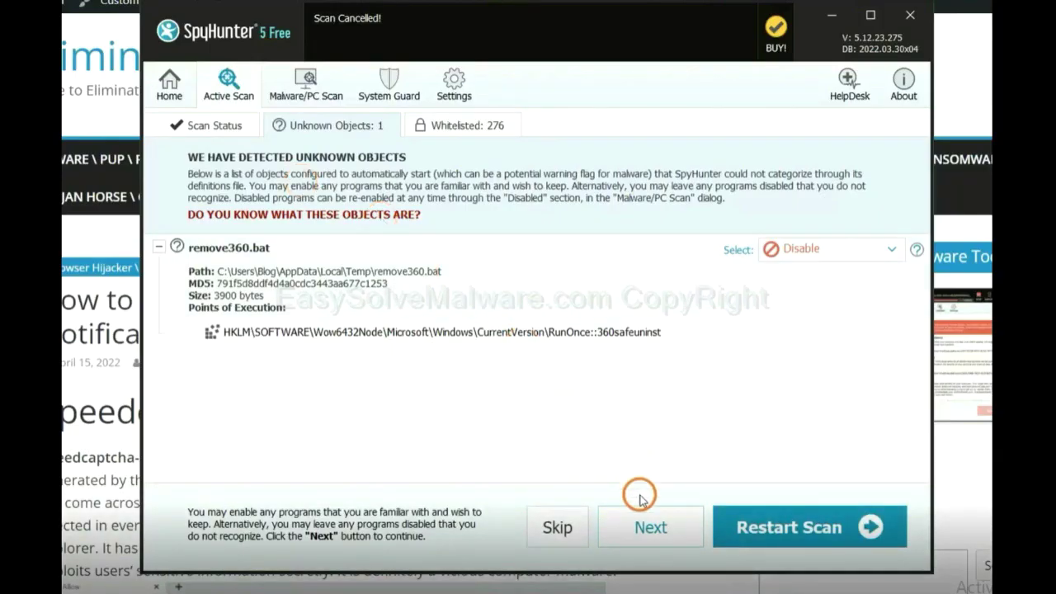
pyautogui.click(649, 532)
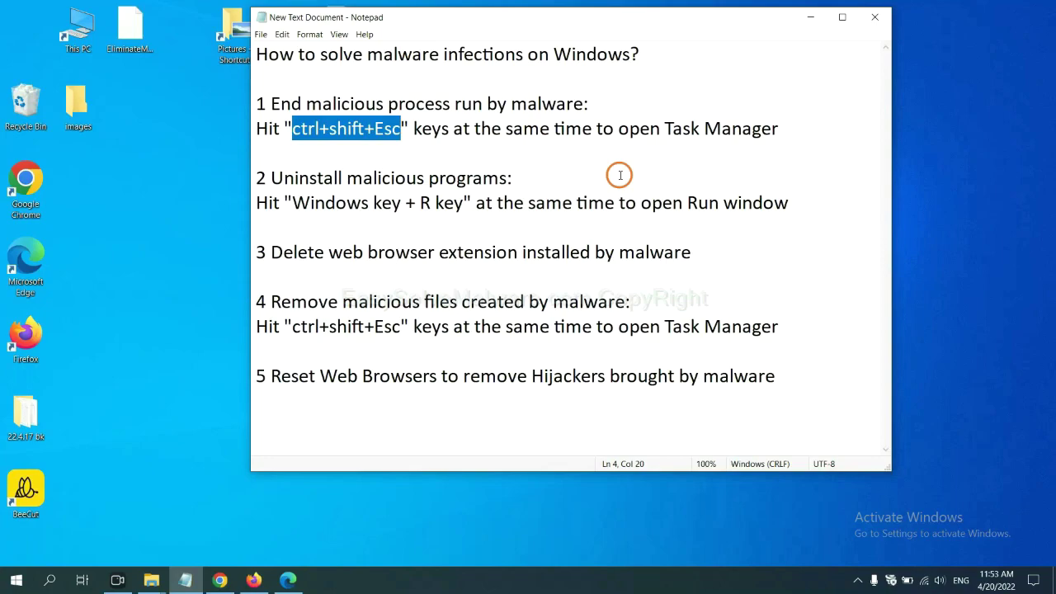
# - Highlight 'ctrl+shift+Esc' in step 1 of the Notepad malware removal notes
pyautogui.click(374, 129)
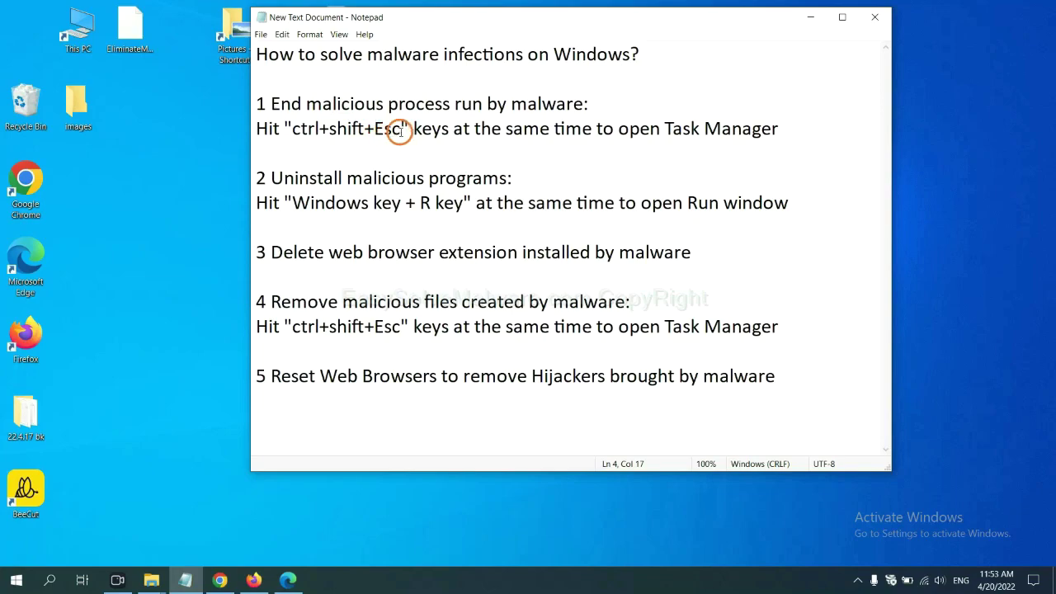
pyautogui.moveTo(401, 130); pyautogui.dragTo(294, 130)
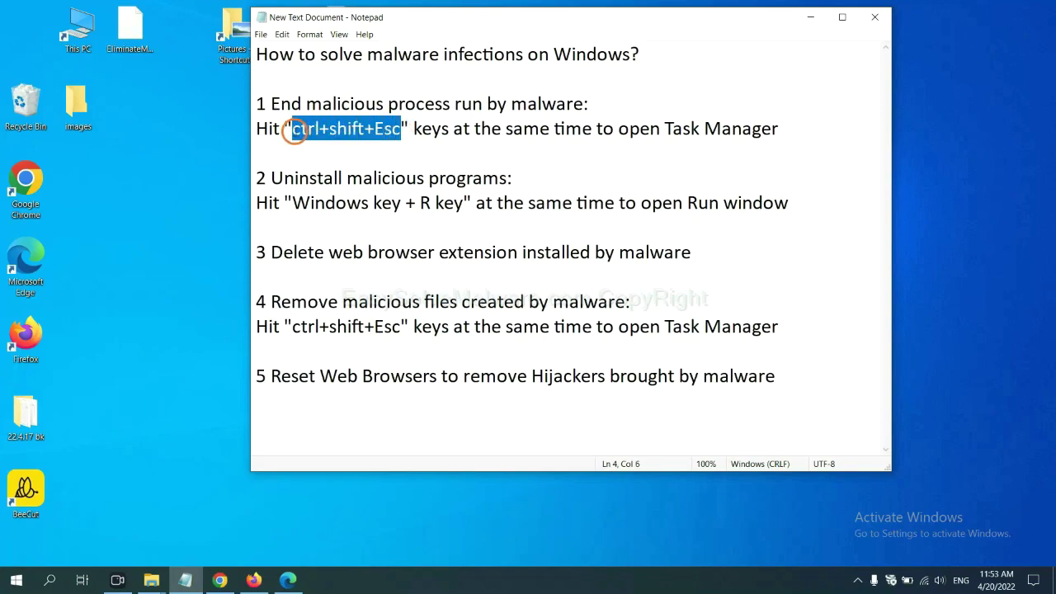
pyautogui.hotkey('ctrl', 'shift', 'Escape')
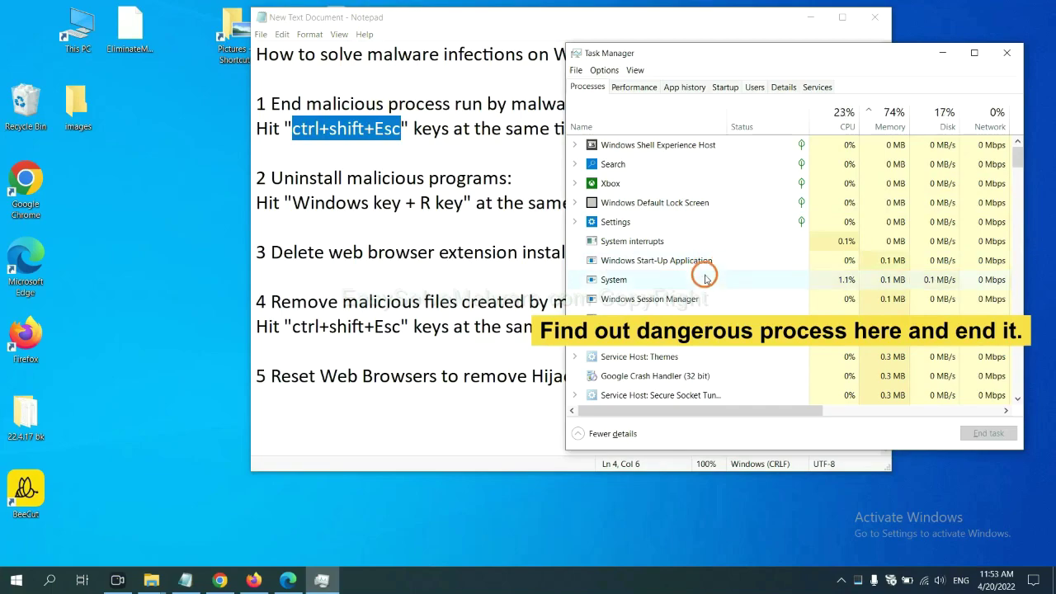
pyautogui.click(706, 279)
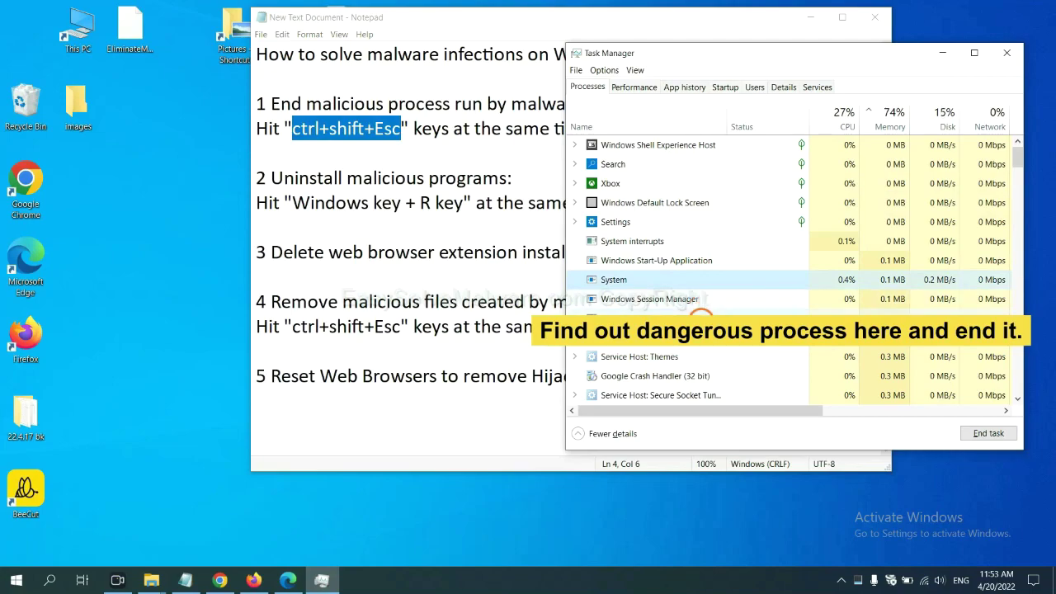
pyautogui.click(701, 317)
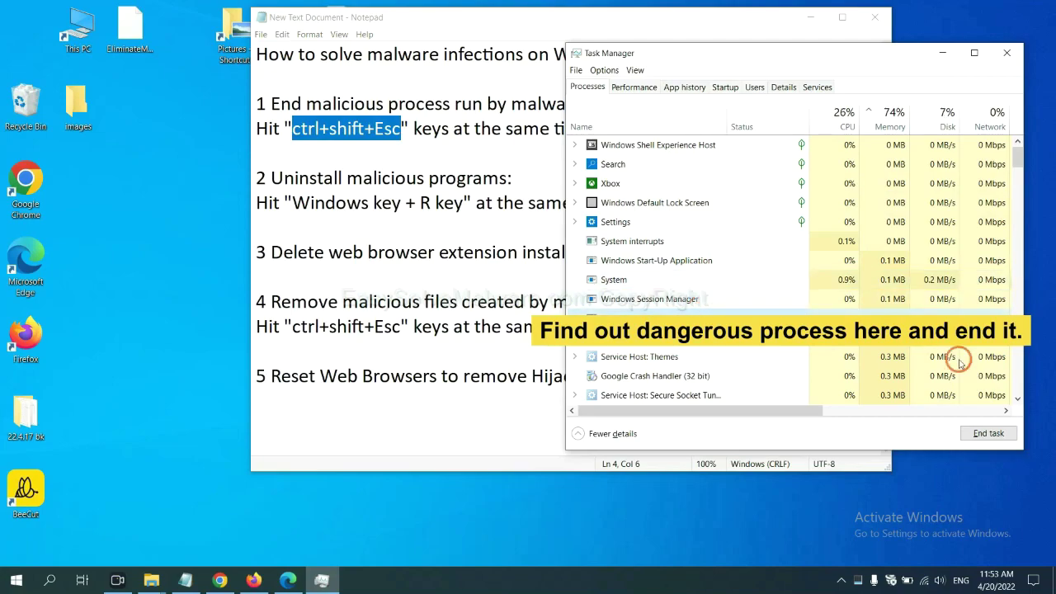
pyautogui.click(998, 435)
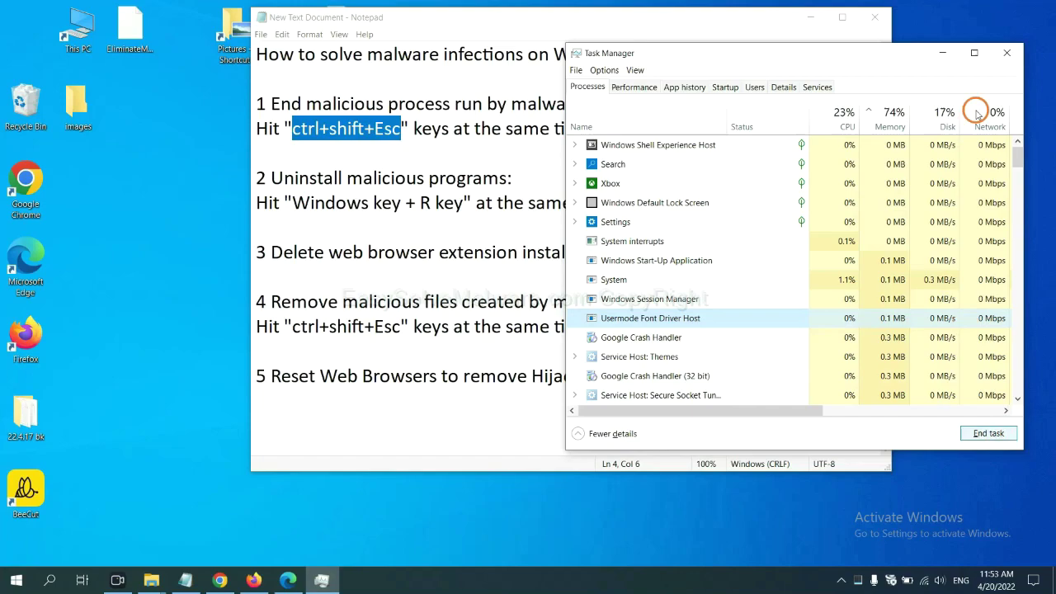
pyautogui.click(1004, 53)
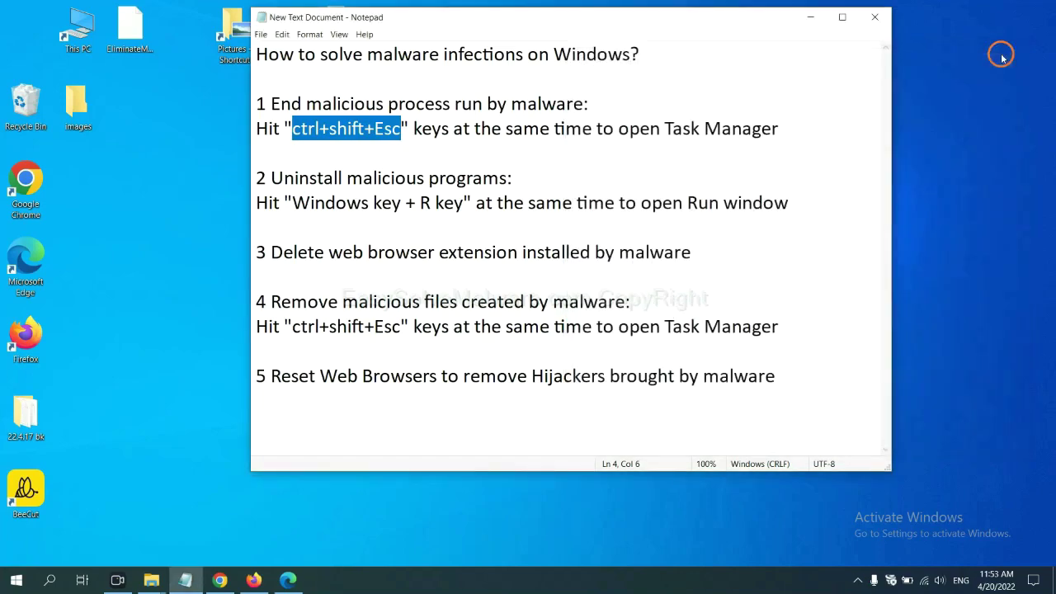
pyautogui.click(656, 191)
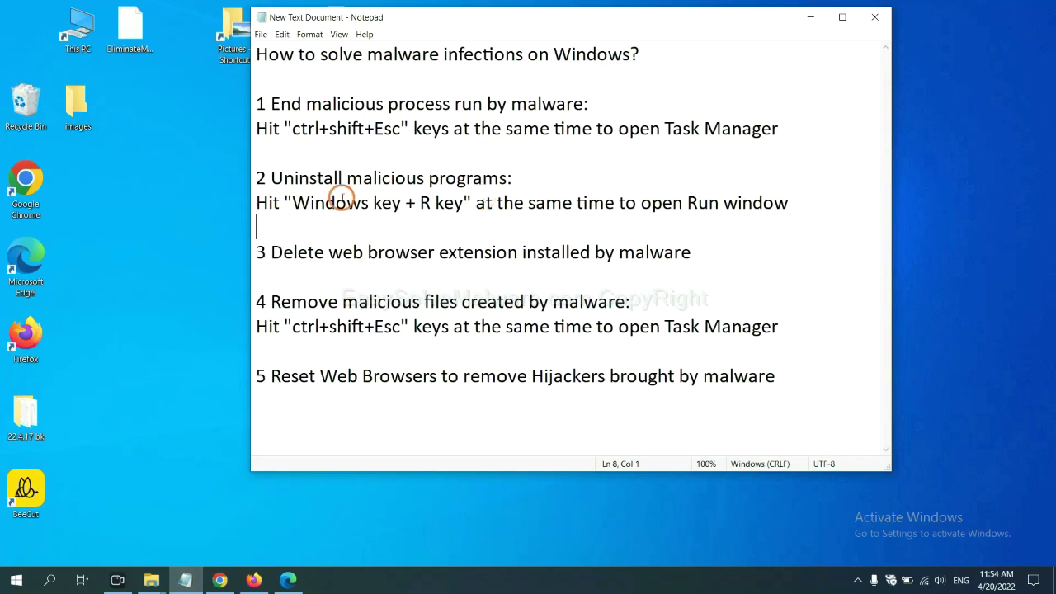
# - Highlight the Win+R shortcut in the notes and run 'control panel' from the Run dialog
pyautogui.click(290, 206)
pyautogui.moveTo(289, 207); pyautogui.dragTo(460, 213)
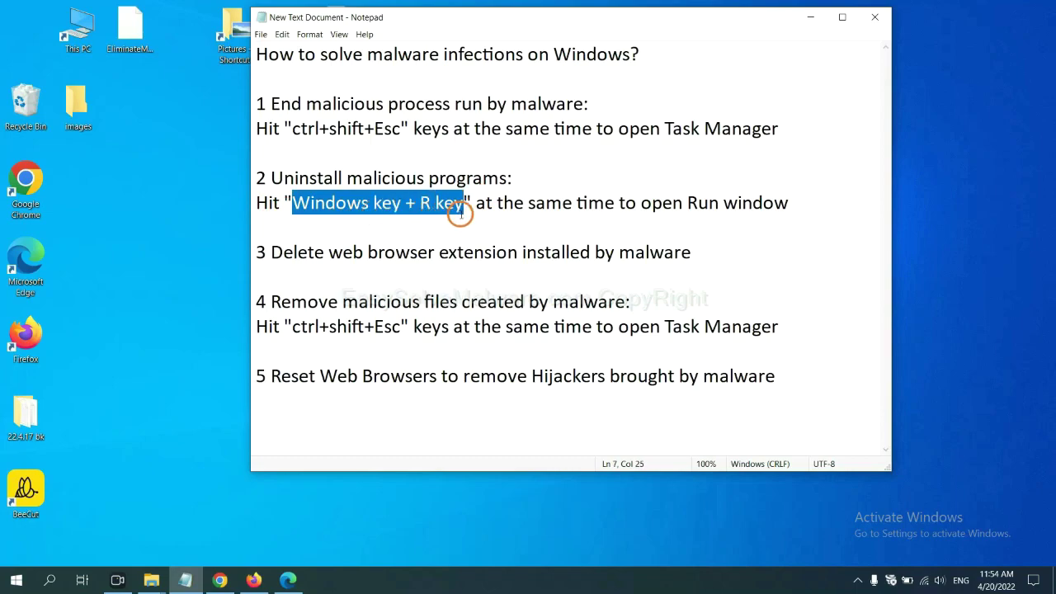
pyautogui.press('super+r')
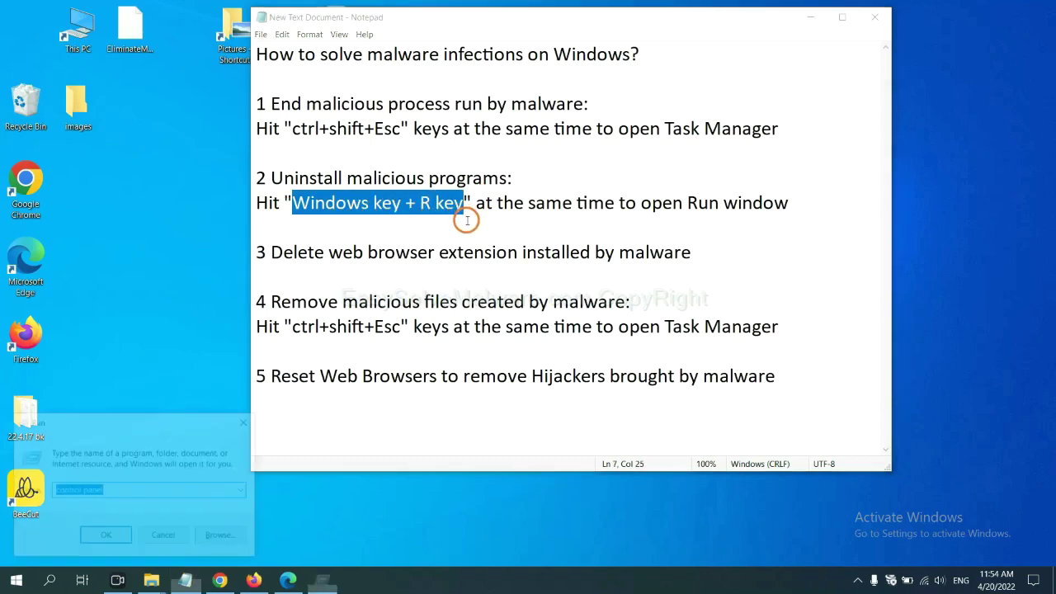
pyautogui.moveTo(117, 432); pyautogui.dragTo(806, 184)
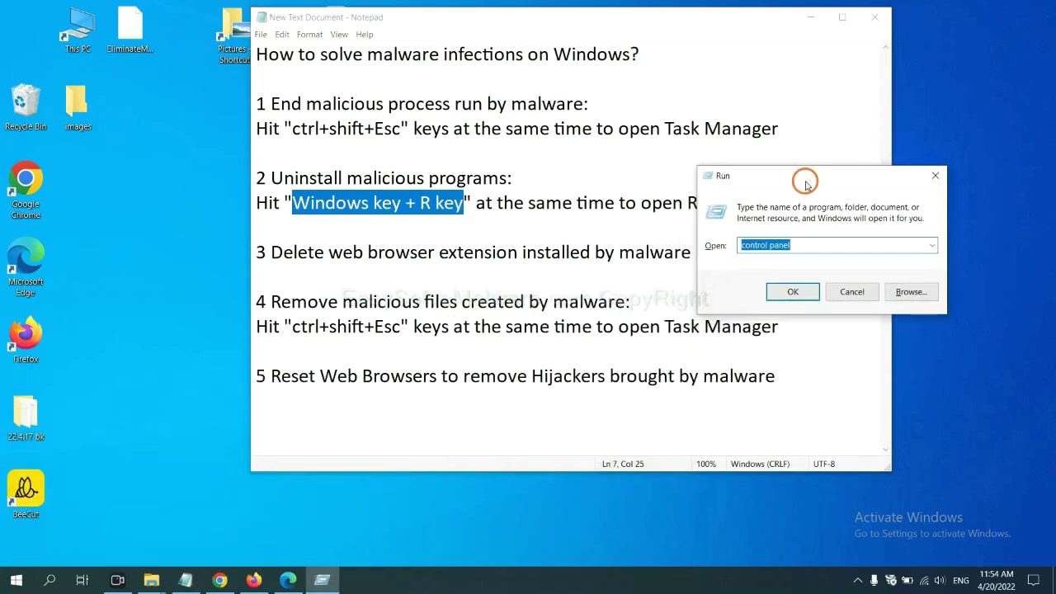
pyautogui.click(814, 244)
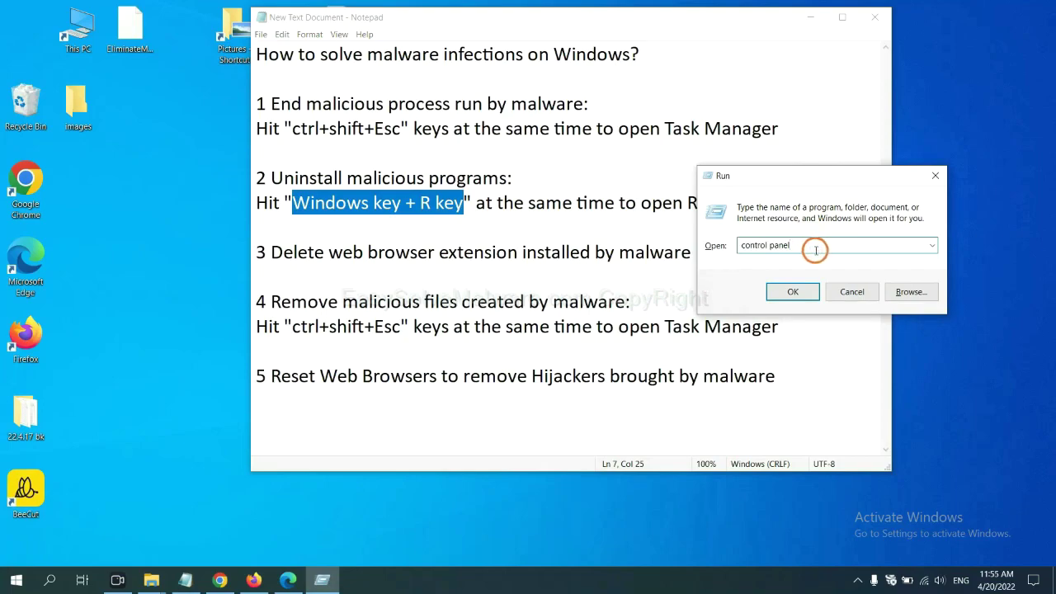
pyautogui.moveTo(816, 245); pyautogui.dragTo(733, 245)
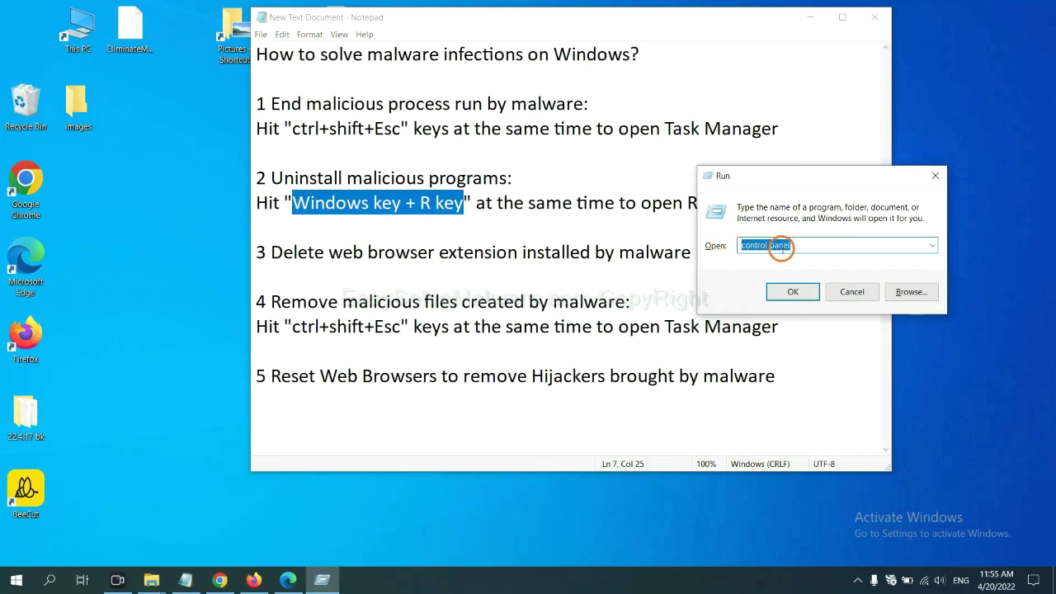
pyautogui.click(787, 295)
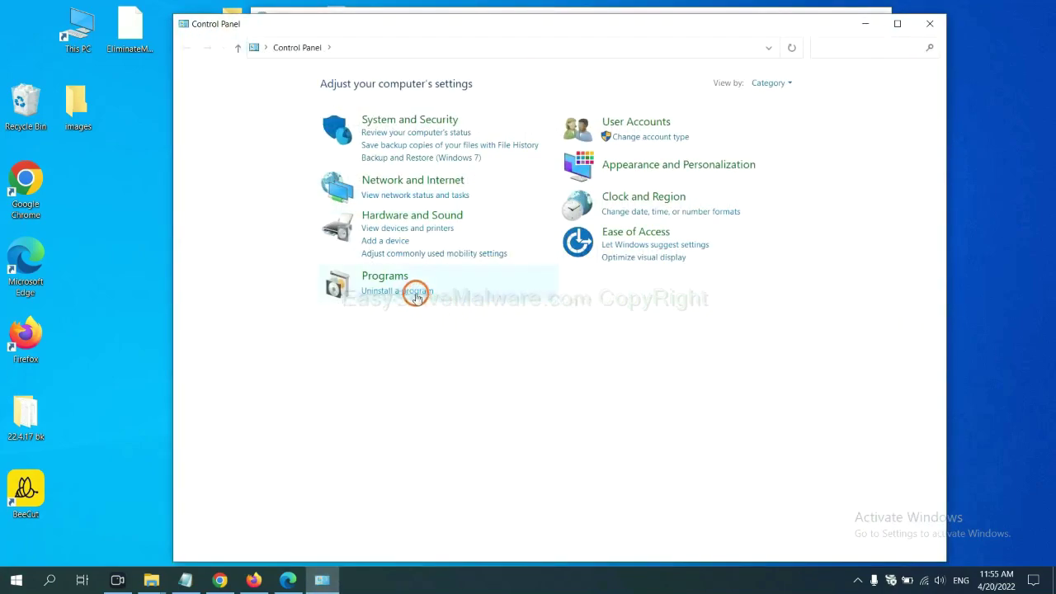
# - Select Xiph.Org Open Codecs in Programs and Features as the suspect program, then close the list
pyautogui.click(417, 294)
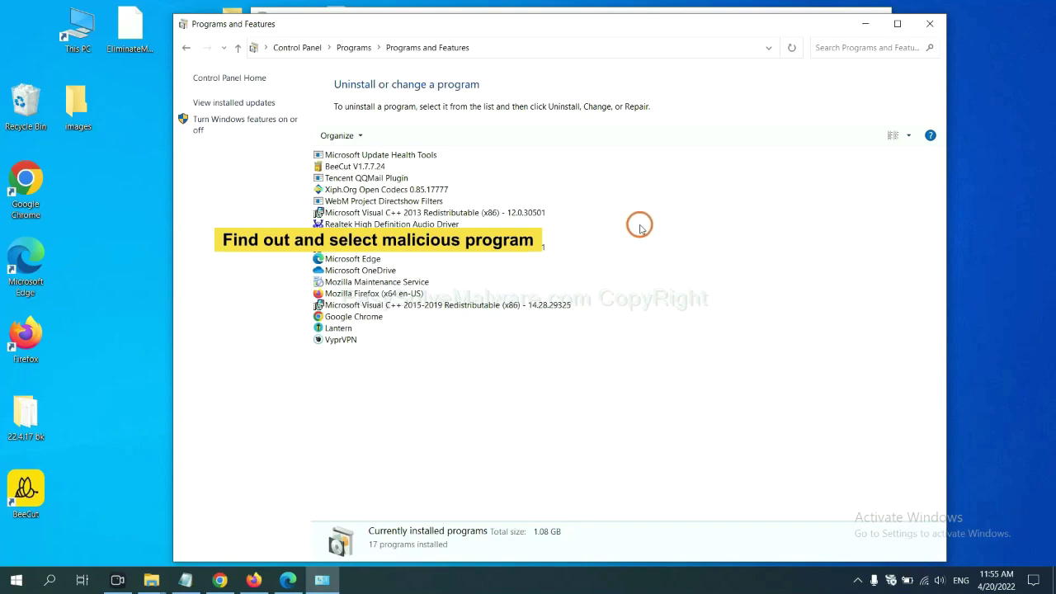
pyautogui.click(414, 190)
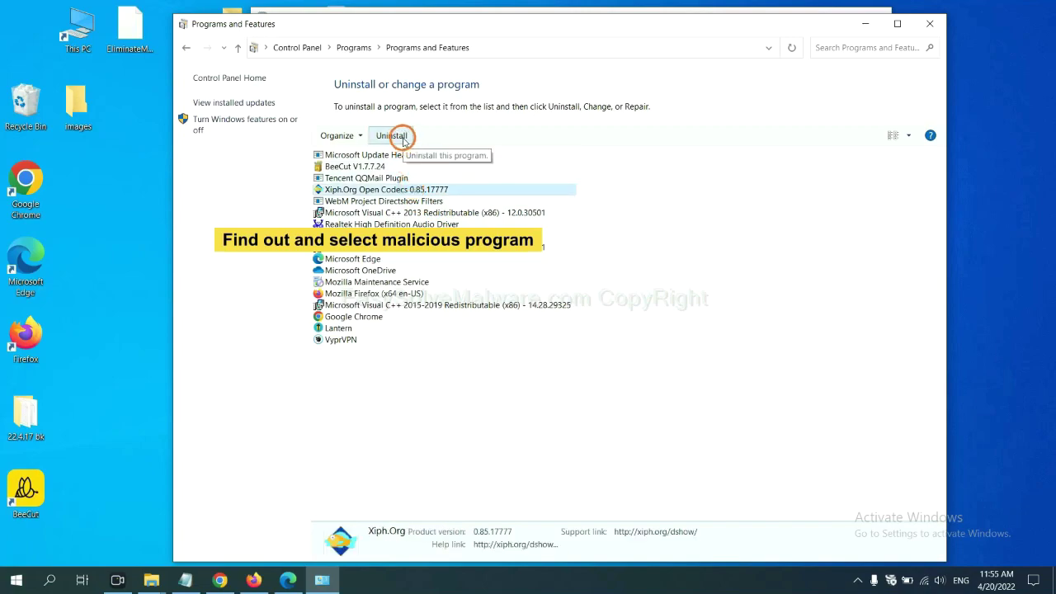
pyautogui.click(930, 24)
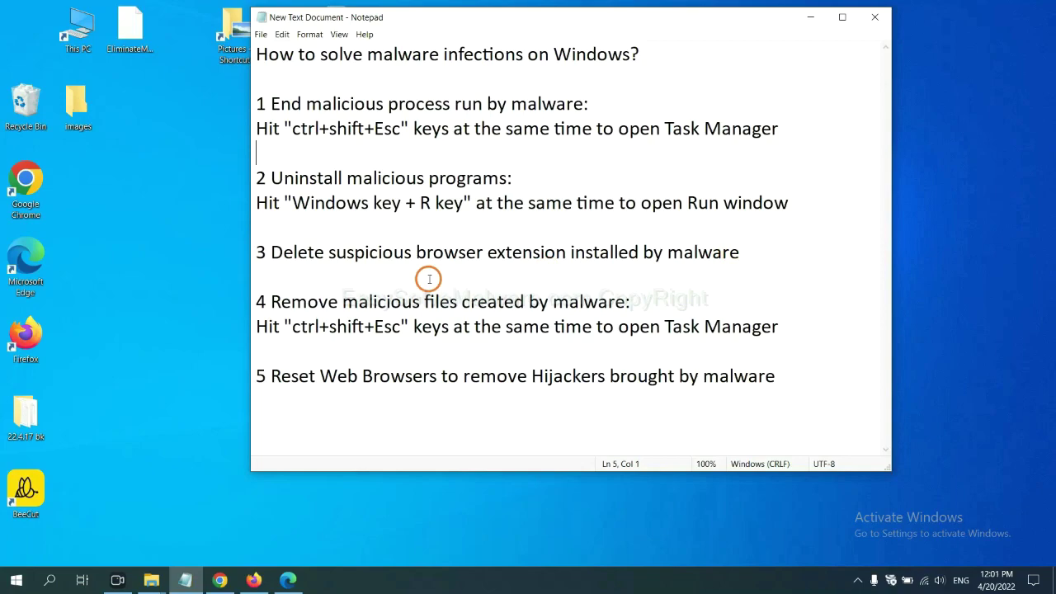
# - Open Chrome's Extensions page via More tools, showing the Scroll To Top extension
pyautogui.click(229, 580)
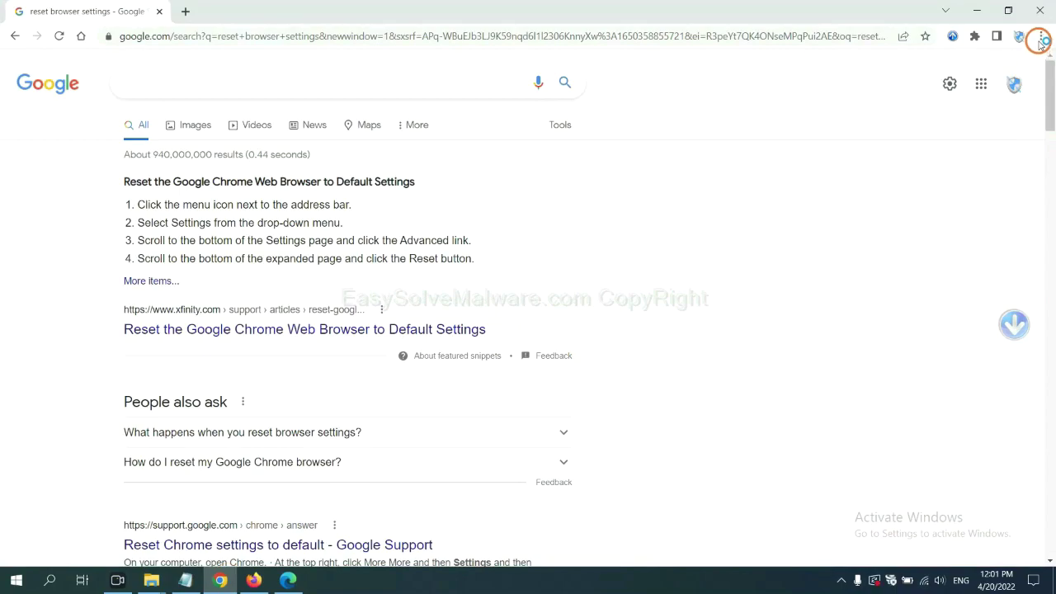
pyautogui.click(1040, 38)
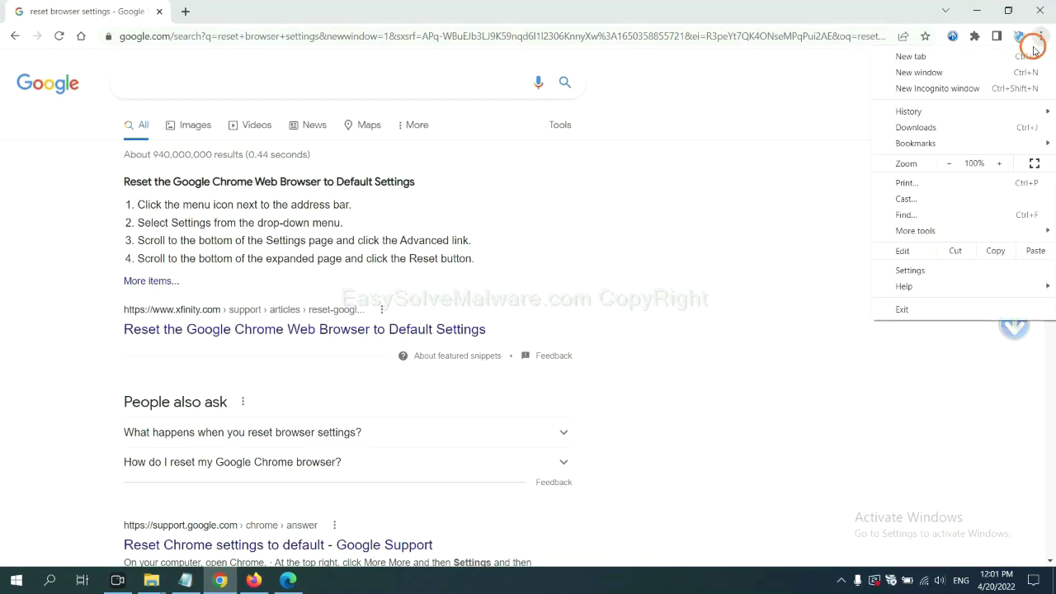
pyautogui.moveTo(946, 231)
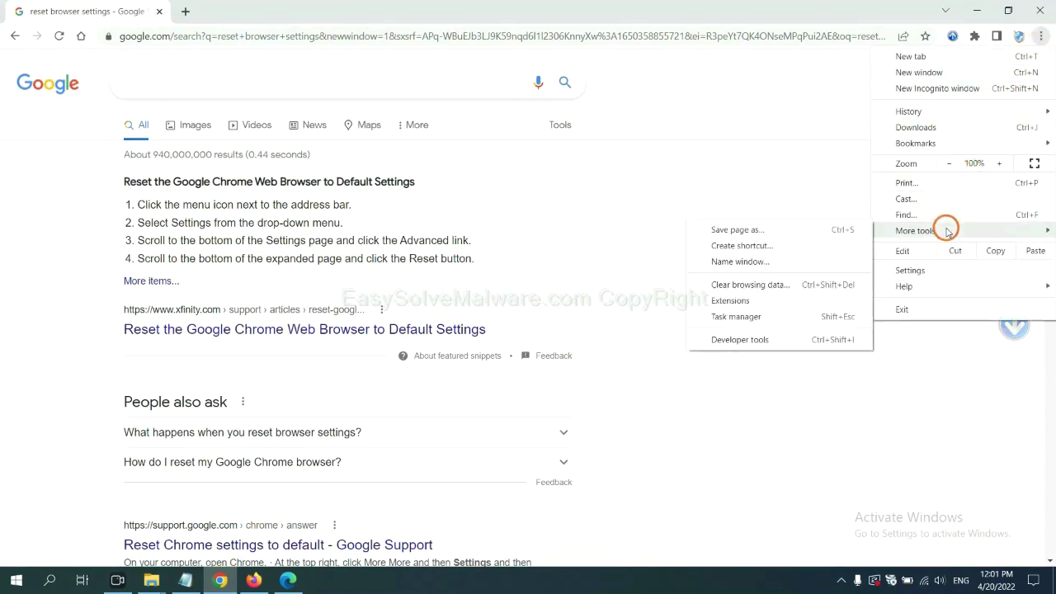
pyautogui.click(777, 300)
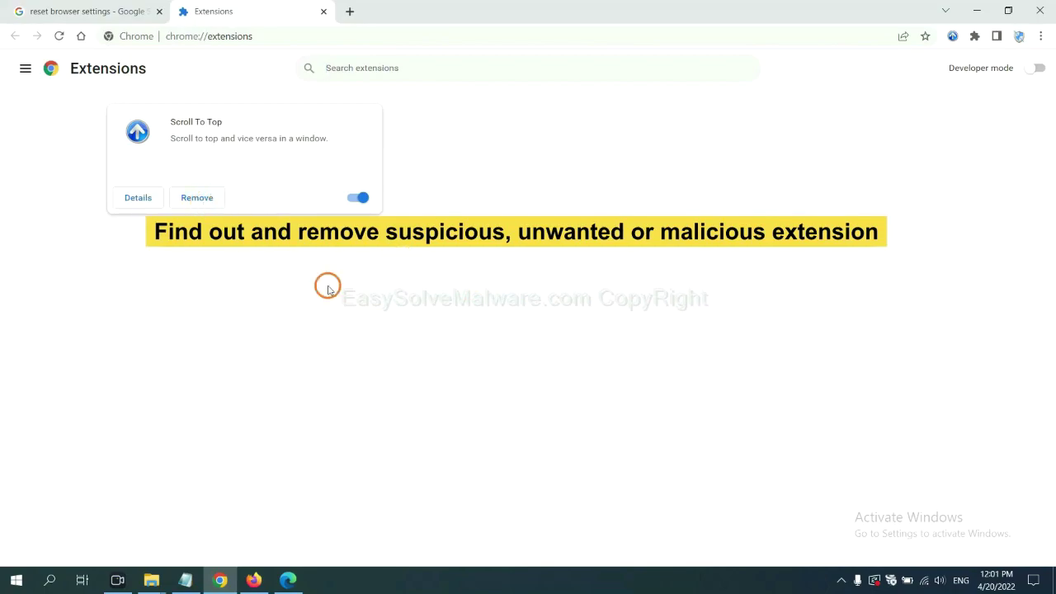
# - Show options for the GIPHY for Firefox extension in Firefox's Add-ons Manager
pyautogui.click(253, 580)
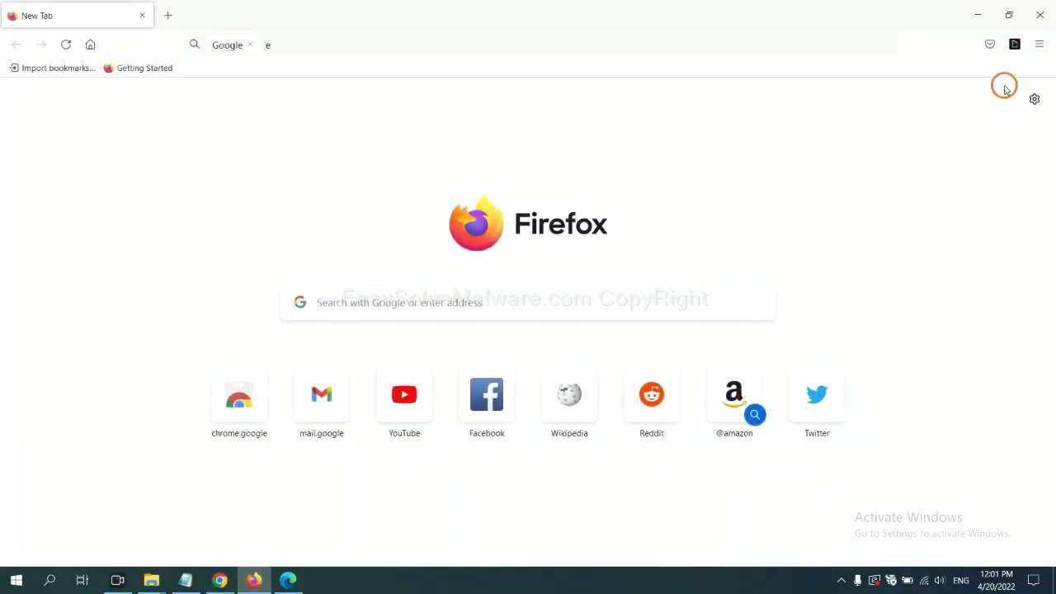
pyautogui.click(1043, 46)
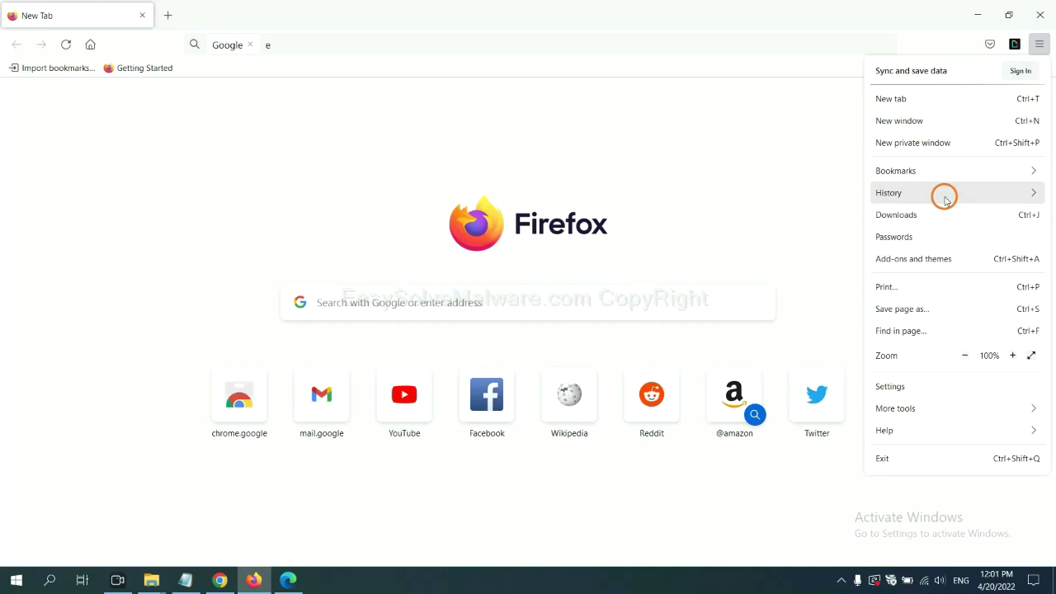
pyautogui.click(922, 264)
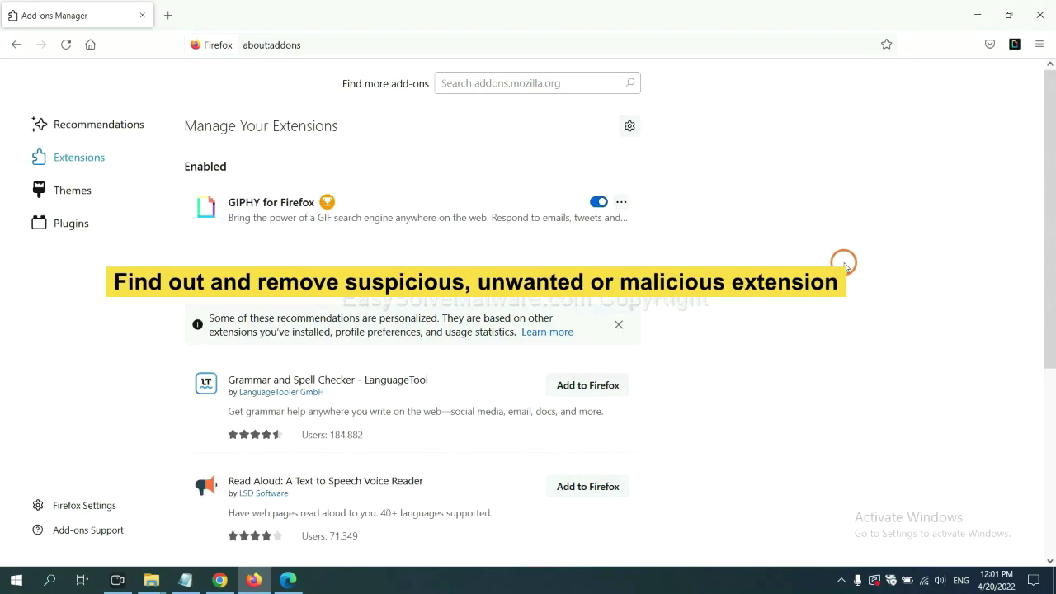
pyautogui.click(621, 203)
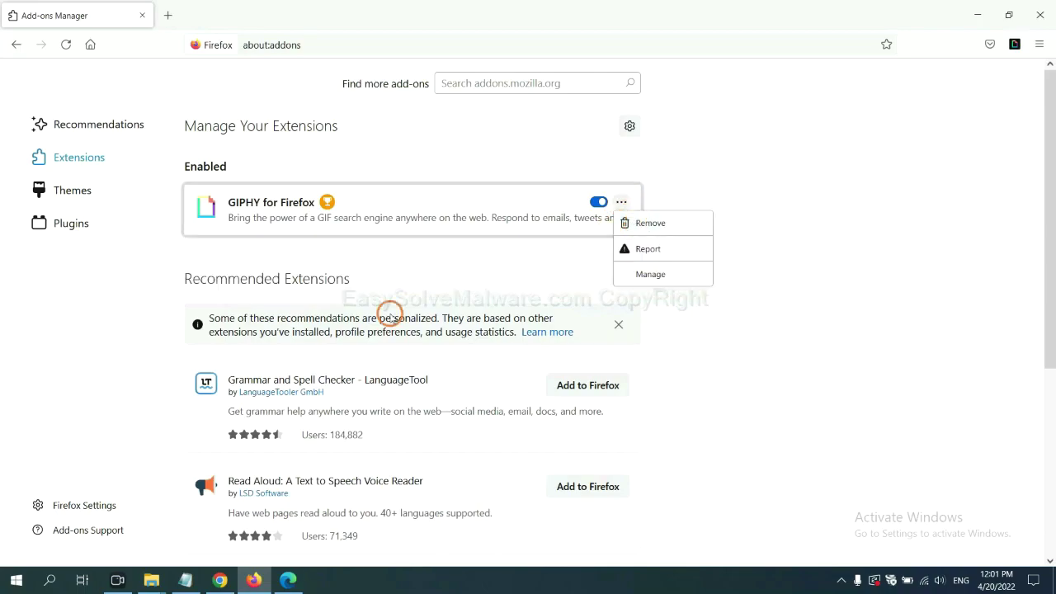
pyautogui.click(287, 582)
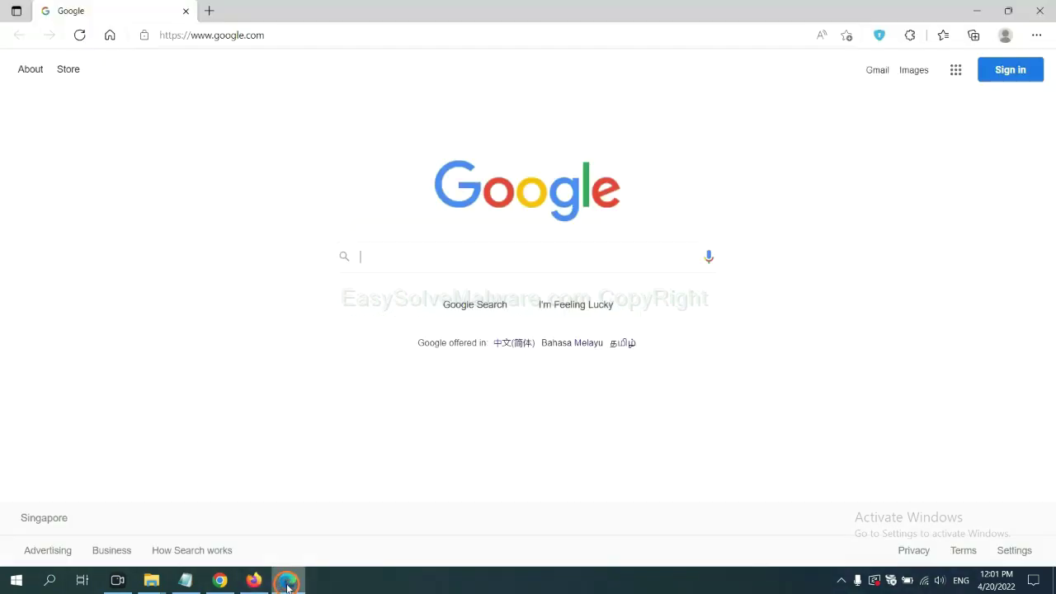
# - Remove the ArcVpn Free Fast VPN Proxy extension from Edge's extension management page
pyautogui.click(1035, 37)
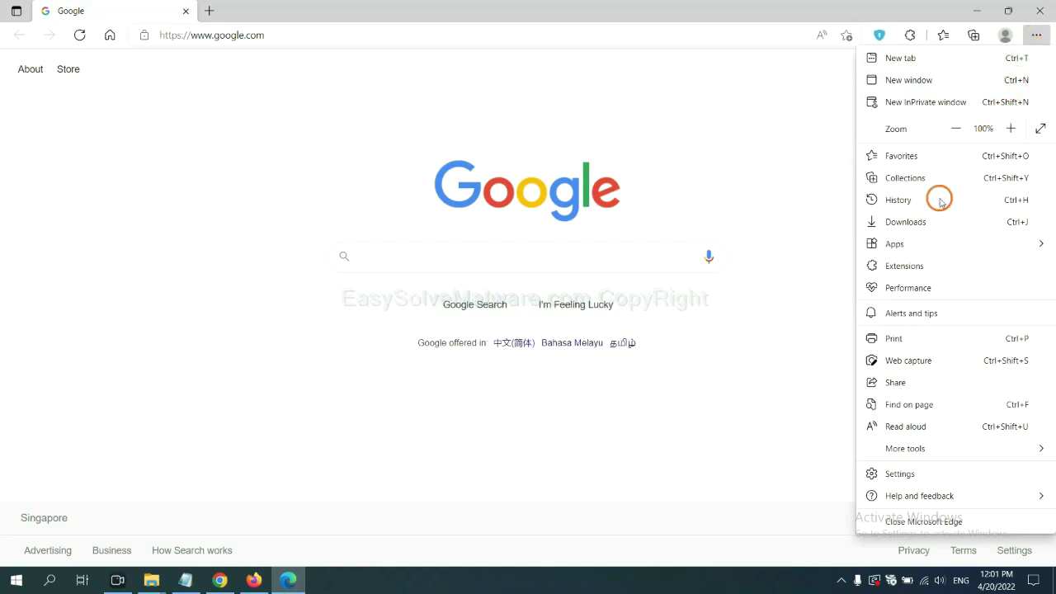
pyautogui.rightClick(910, 268)
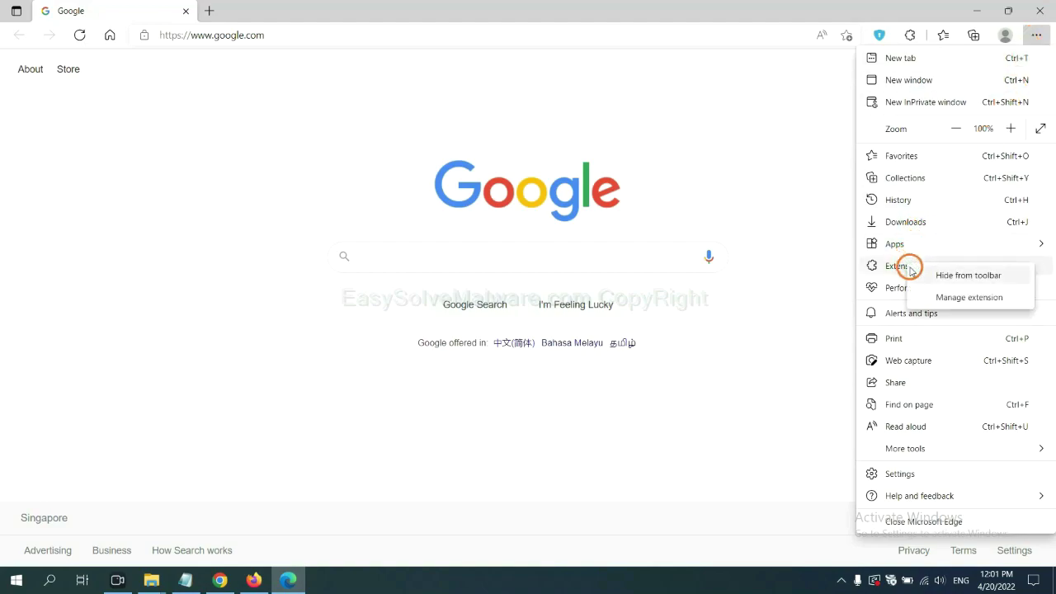
pyautogui.click(948, 298)
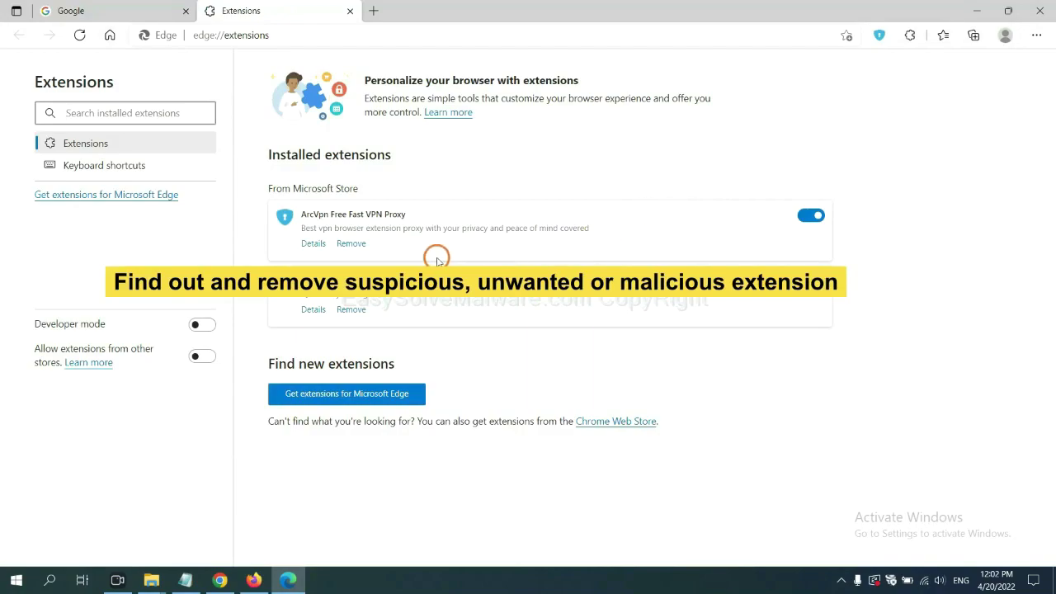
pyautogui.click(351, 245)
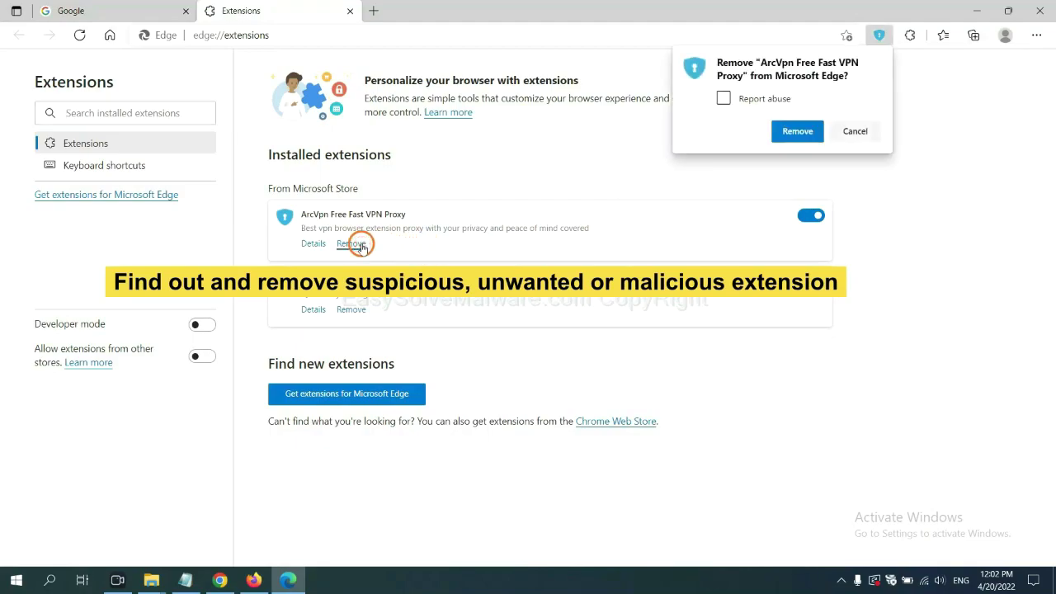
pyautogui.click(797, 132)
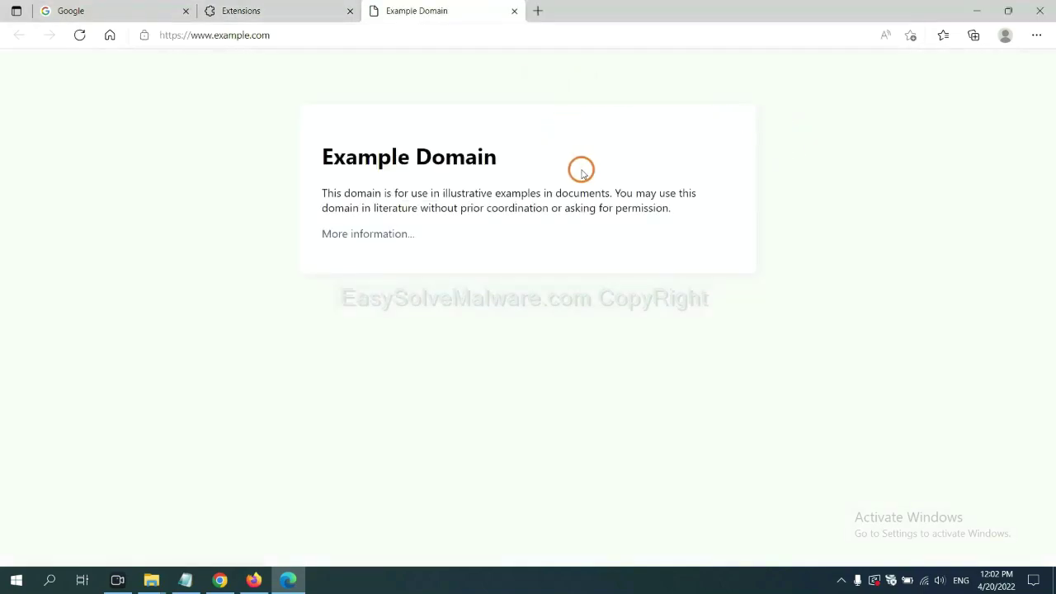
pyautogui.click(1053, 584)
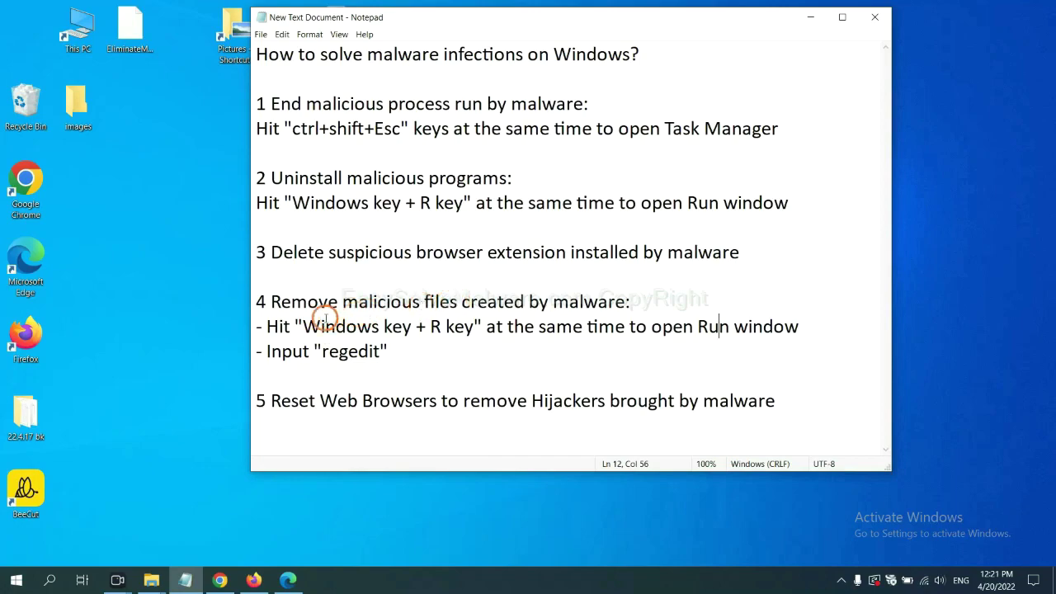
# - Open the Run dialog beside the notes with 'regedit' entered as the command
pyautogui.moveTo(273, 326); pyautogui.dragTo(599, 342)
pyautogui.click(613, 331)
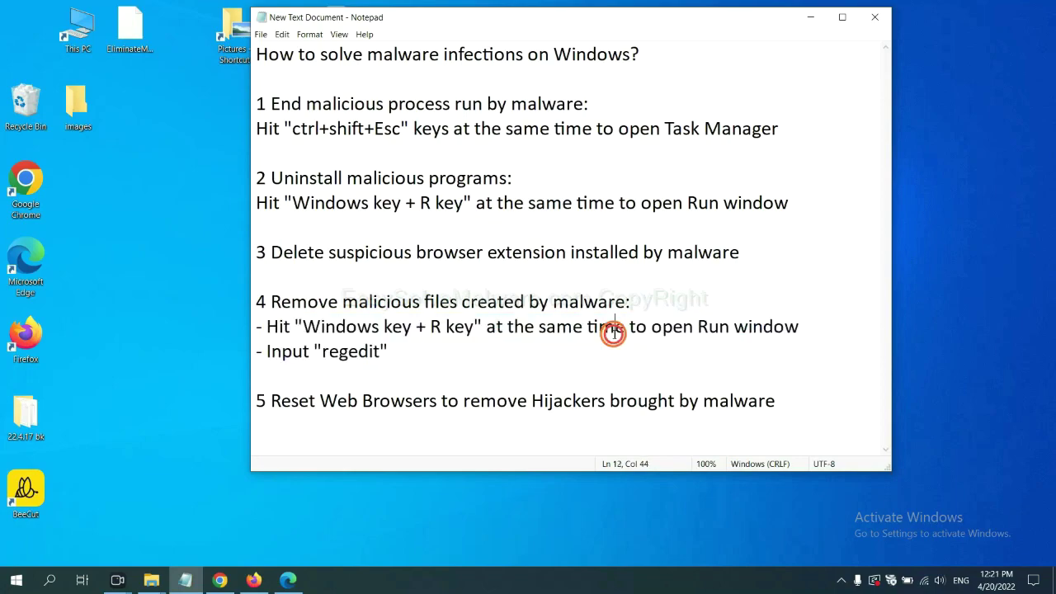
pyautogui.press('super+r')
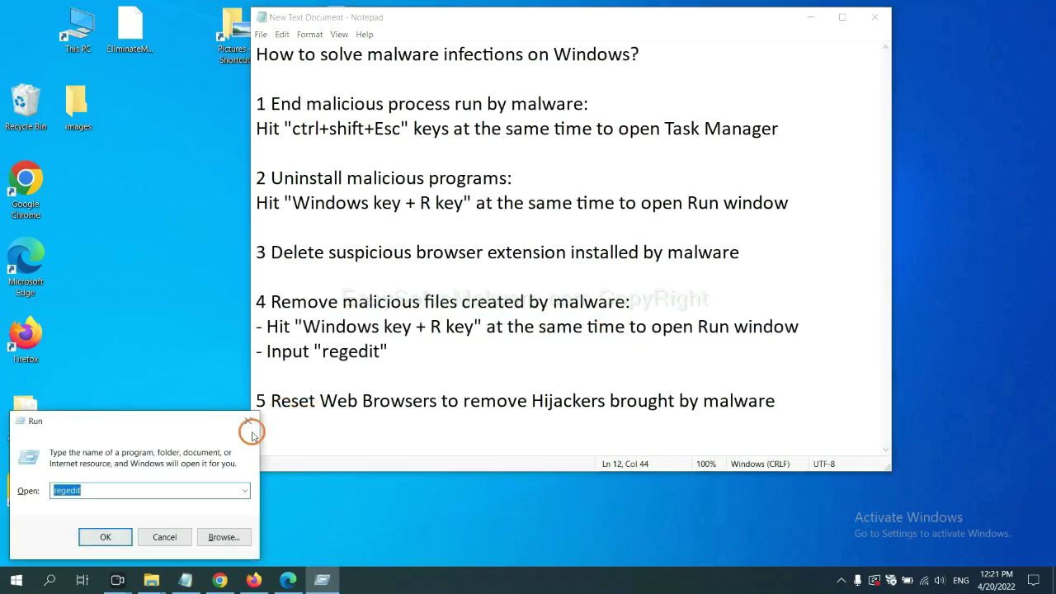
pyautogui.moveTo(196, 418); pyautogui.dragTo(843, 212)
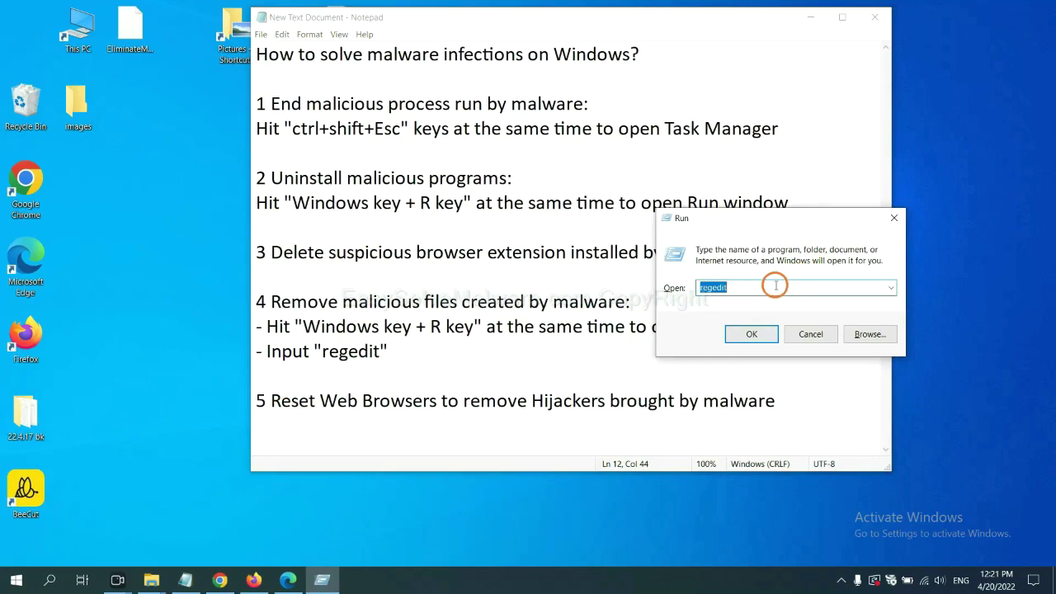
pyautogui.click(744, 288)
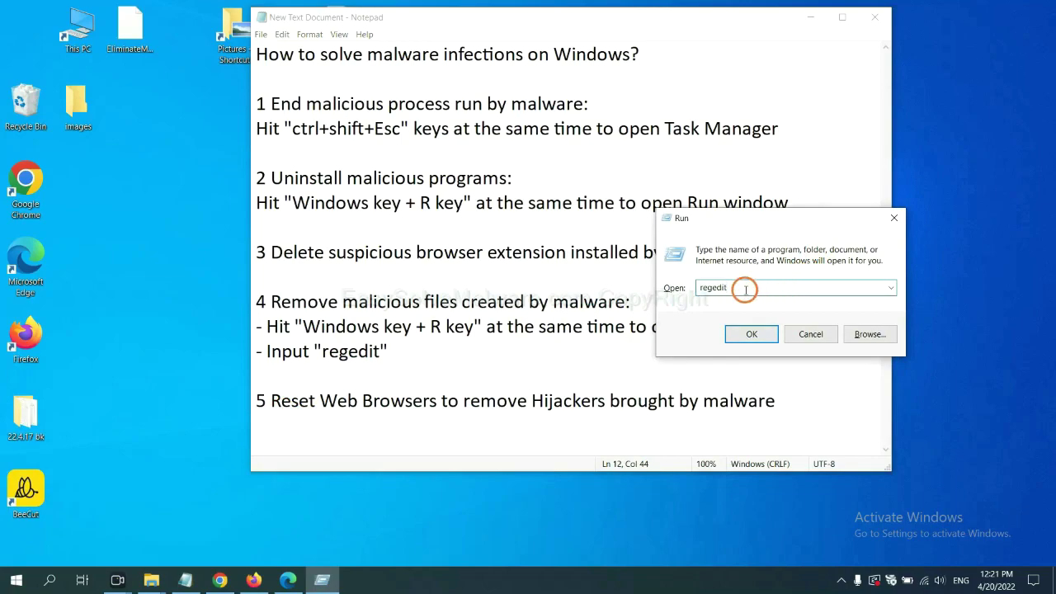
# - Launch Registry Editor and start a whole-registry Find for the malware's name
pyautogui.click(746, 333)
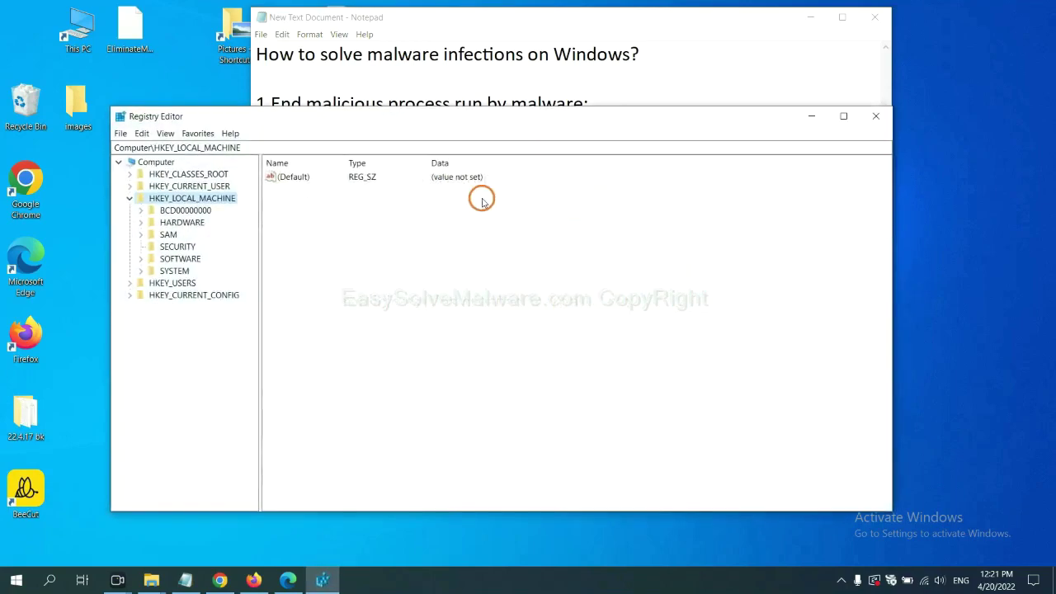
pyautogui.click(147, 134)
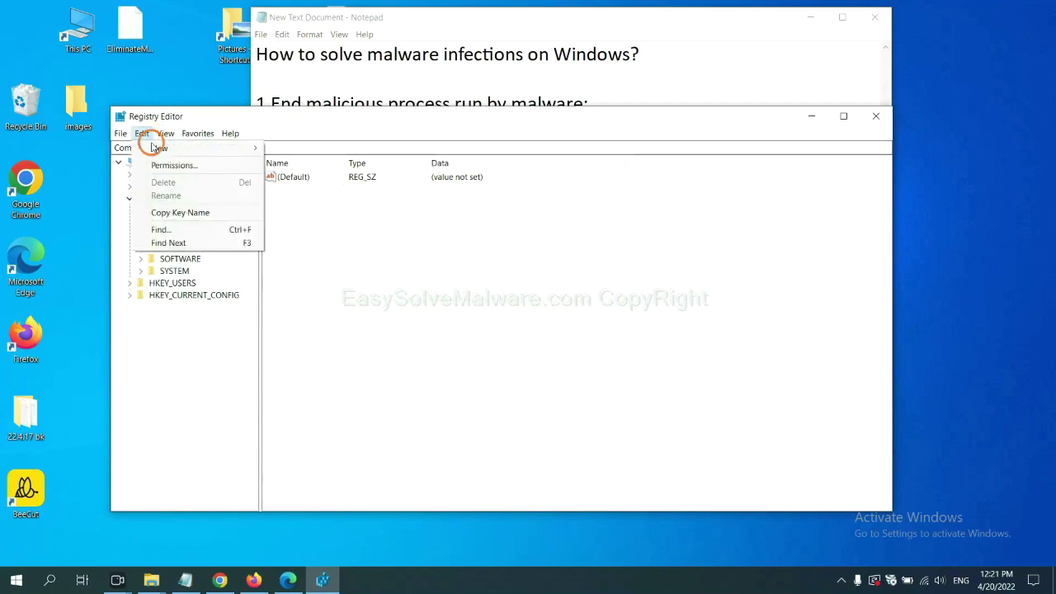
pyautogui.click(186, 230)
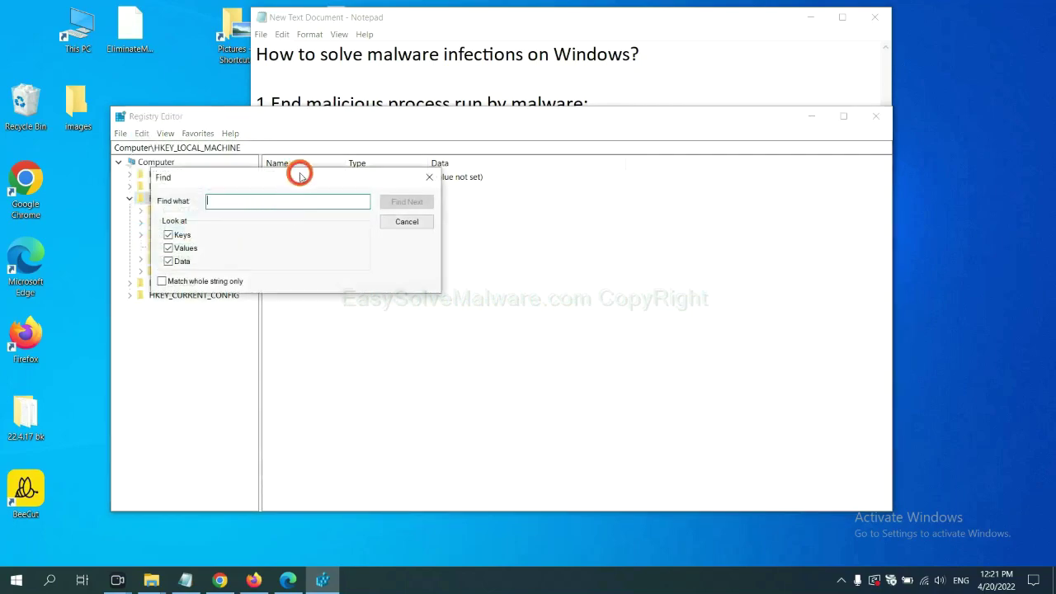
pyautogui.moveTo(300, 176); pyautogui.dragTo(403, 201)
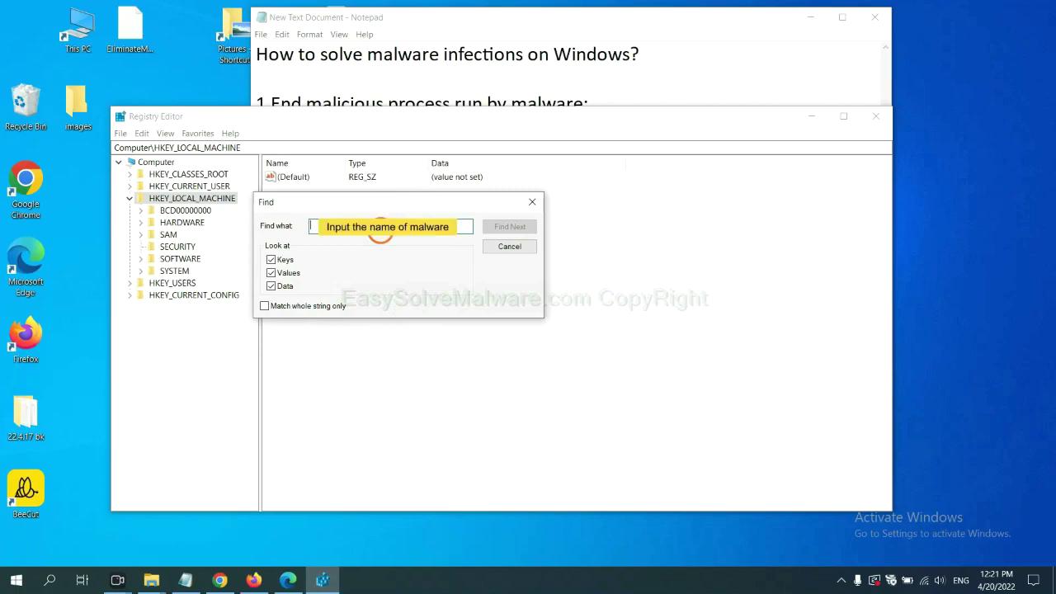
pyautogui.write('e')
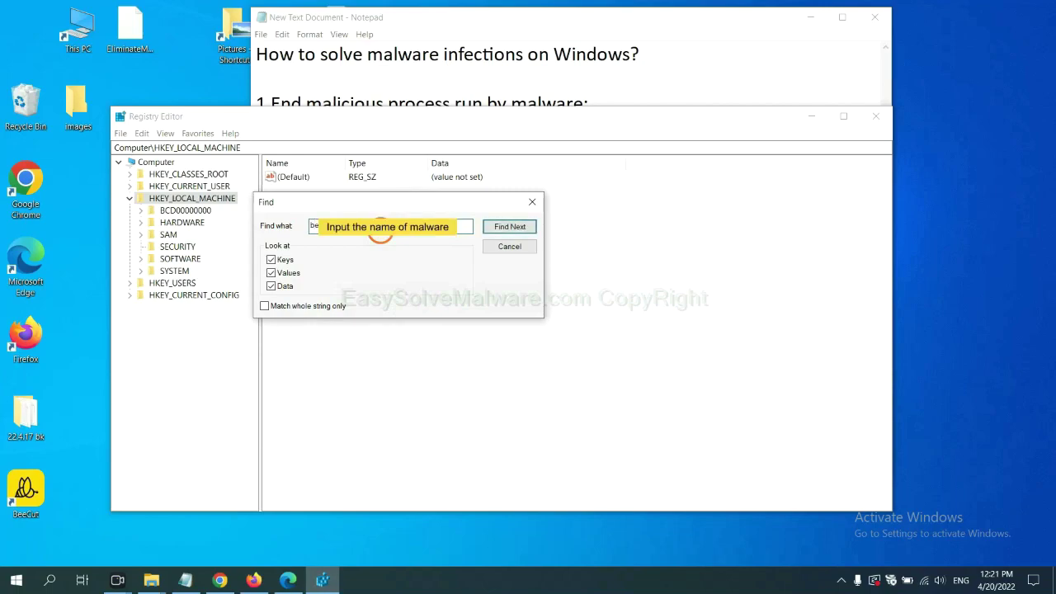
pyautogui.click(509, 226)
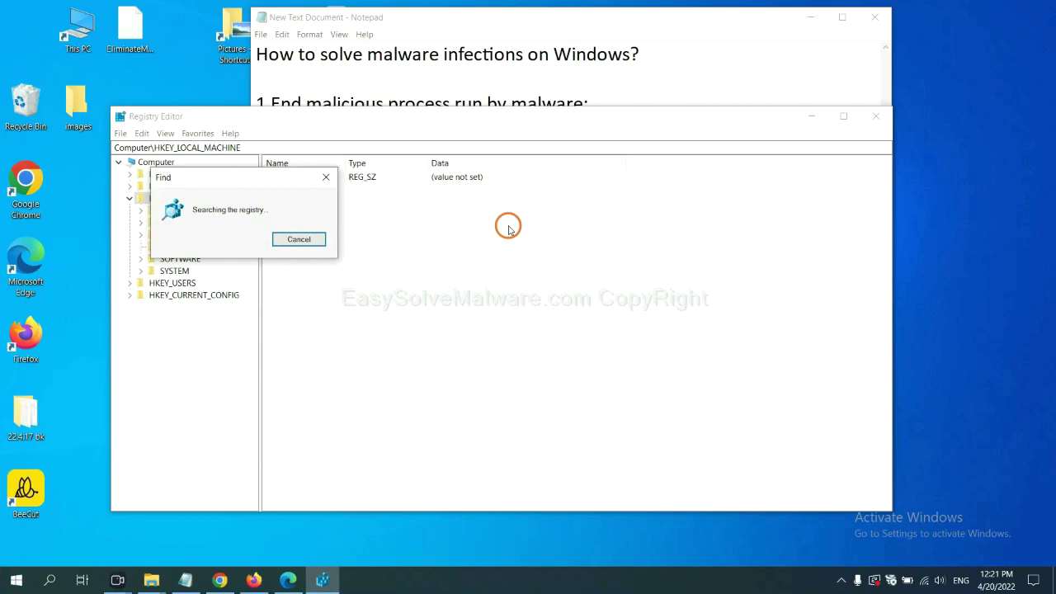
pyautogui.moveTo(259, 172); pyautogui.dragTo(423, 171)
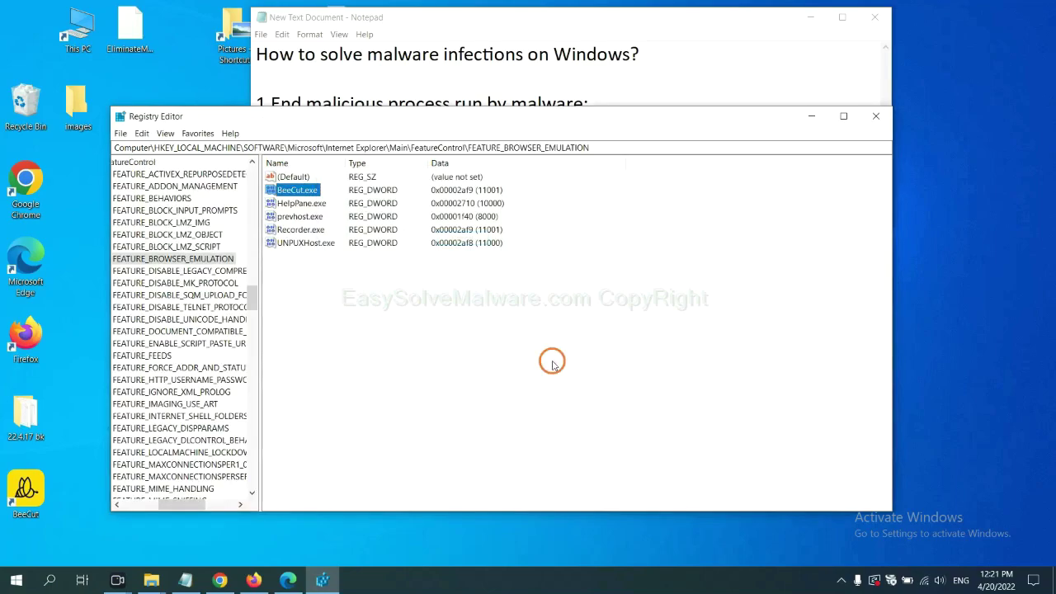
pyautogui.moveTo(177, 505); pyautogui.dragTo(167, 503)
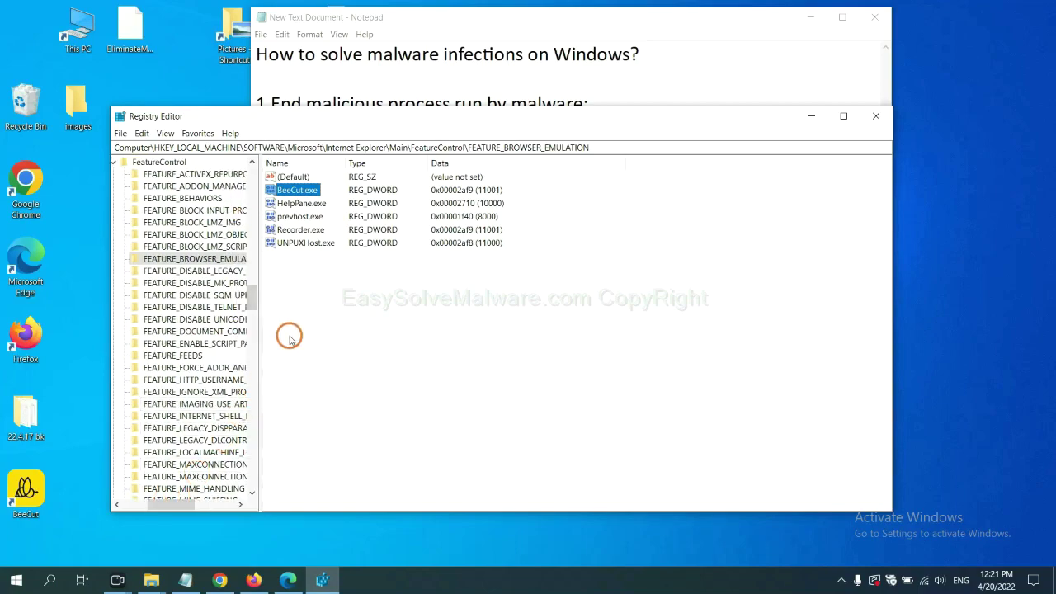
pyautogui.rightClick(213, 258)
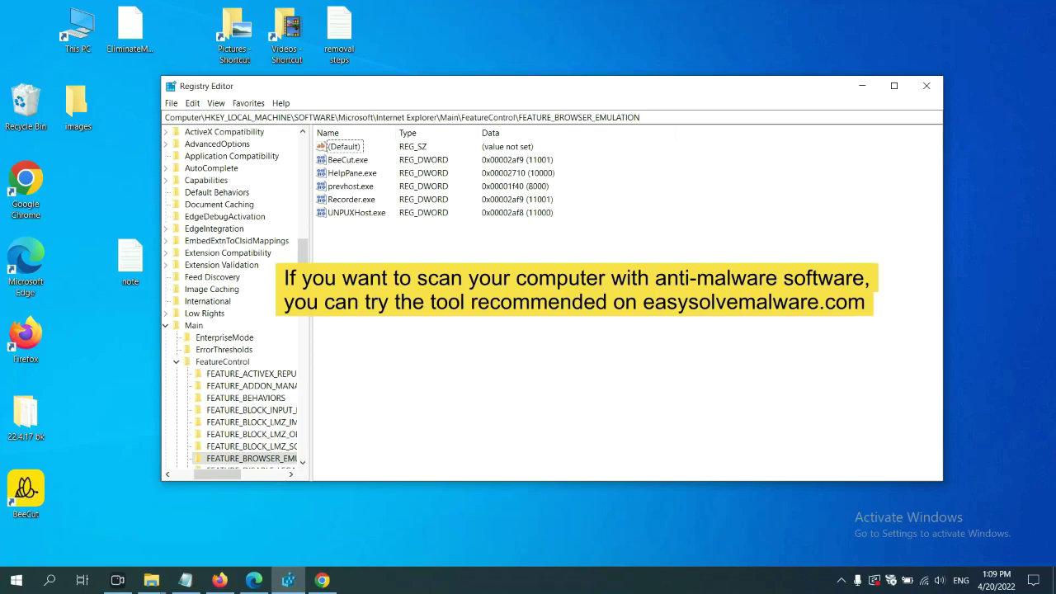
# - Switch to Chrome and scroll through the EasySolveMalware.com malware removal guide
pyautogui.click(326, 582)
pyautogui.scroll(-1, 772, 359)
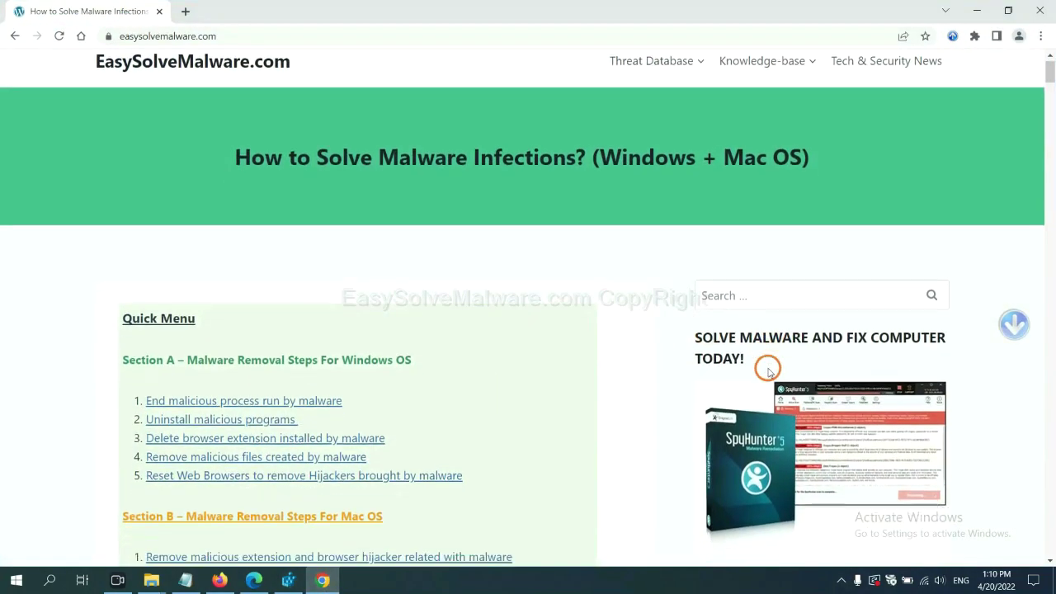
pyautogui.scroll(1, 761, 381)
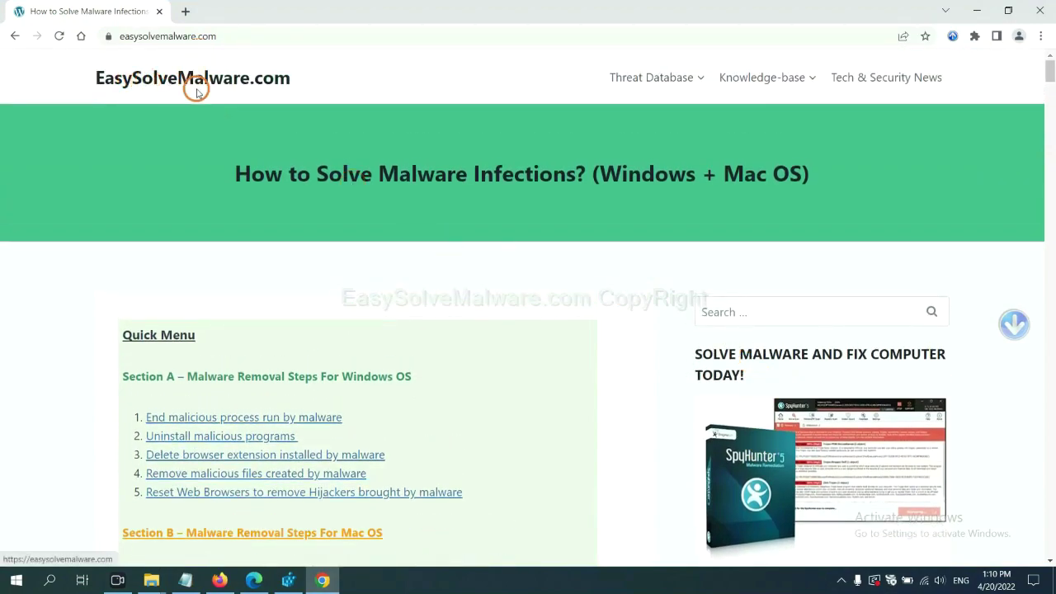
pyautogui.scroll(-3, 850, 355)
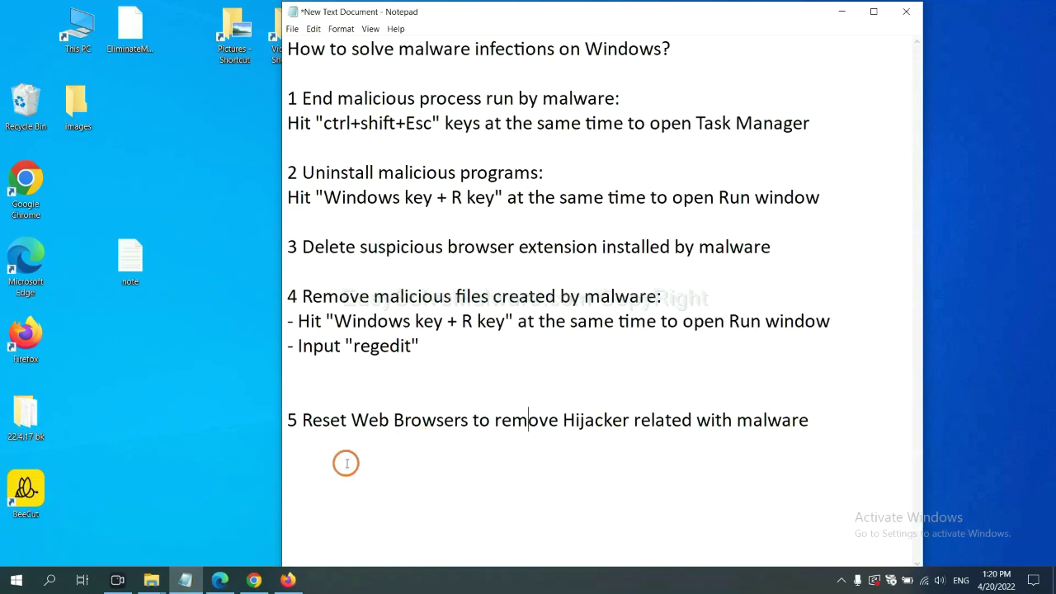
# - Search Chrome Settings for 'reset' and choose 'Restore settings to their original defaults'
pyautogui.click(246, 586)
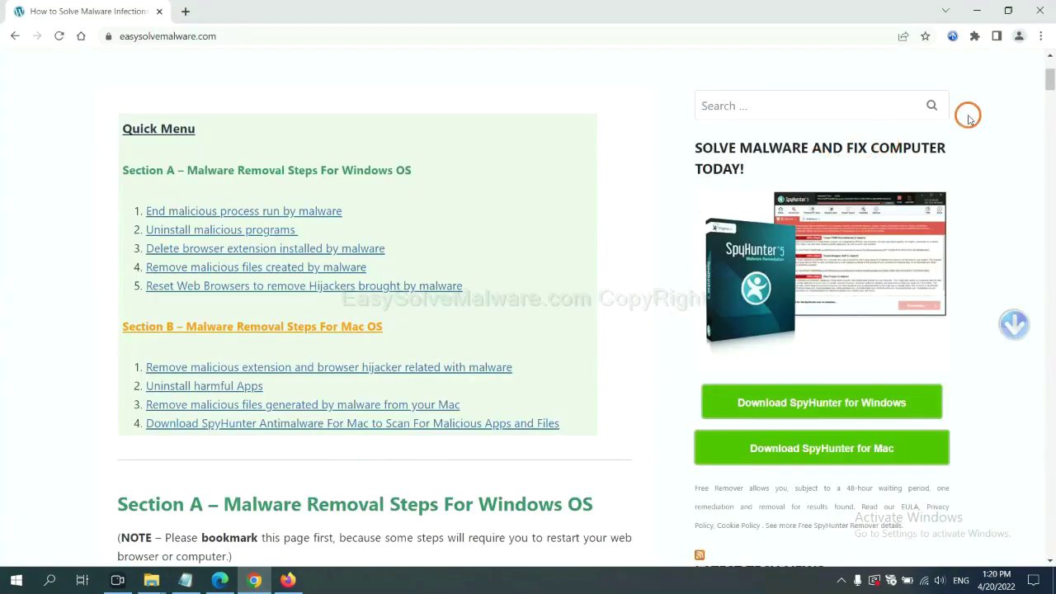
pyautogui.click(1042, 37)
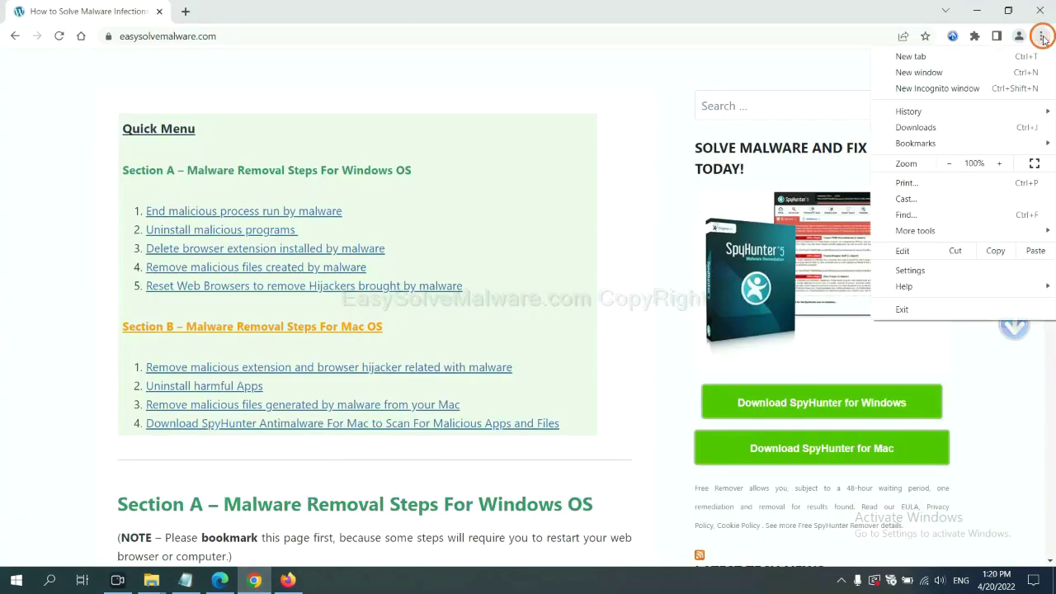
pyautogui.click(911, 270)
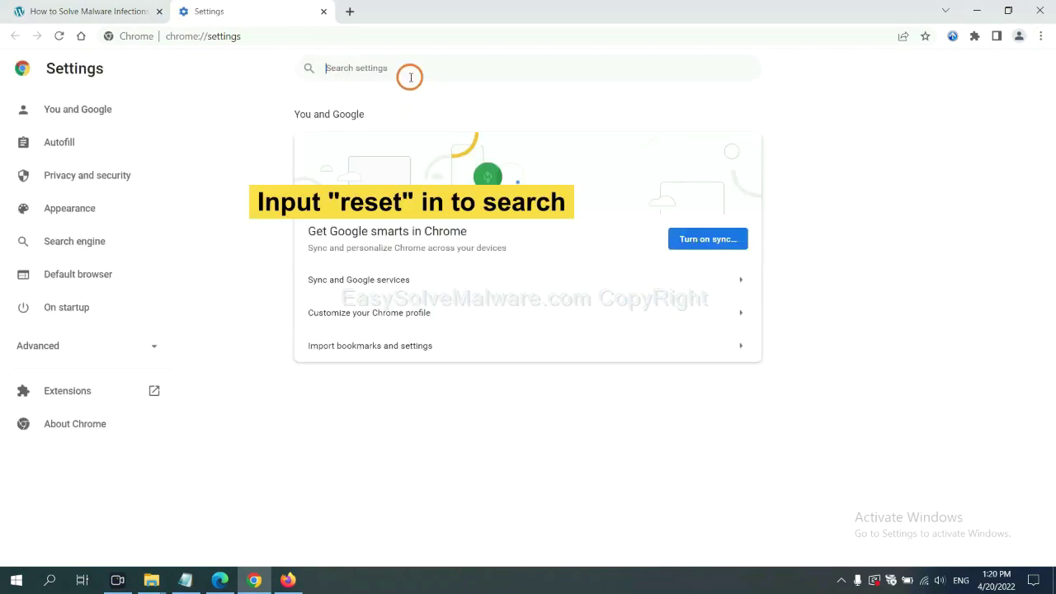
pyautogui.write('reset')
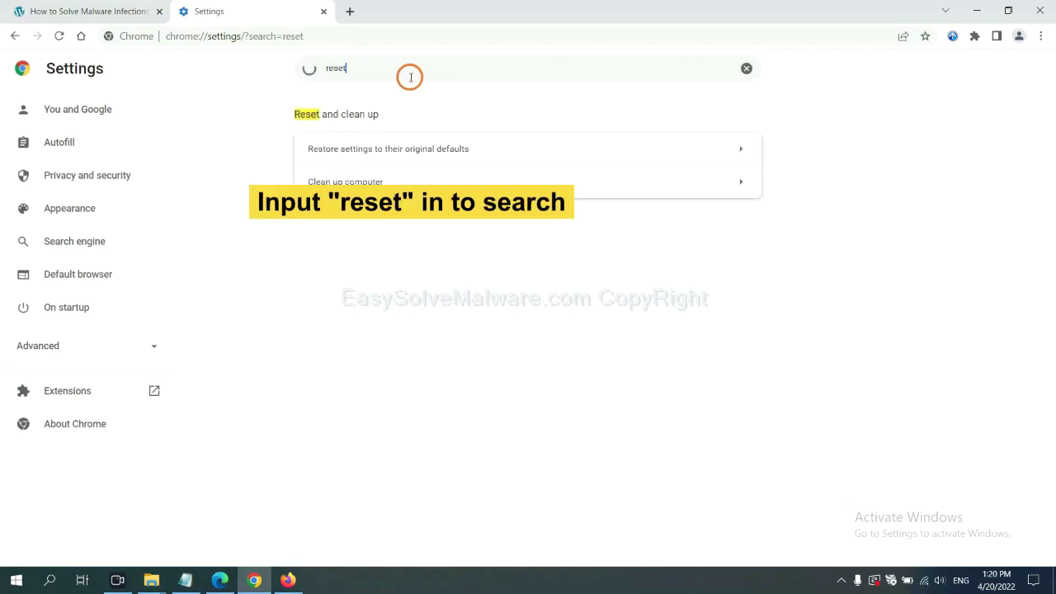
pyautogui.click(453, 151)
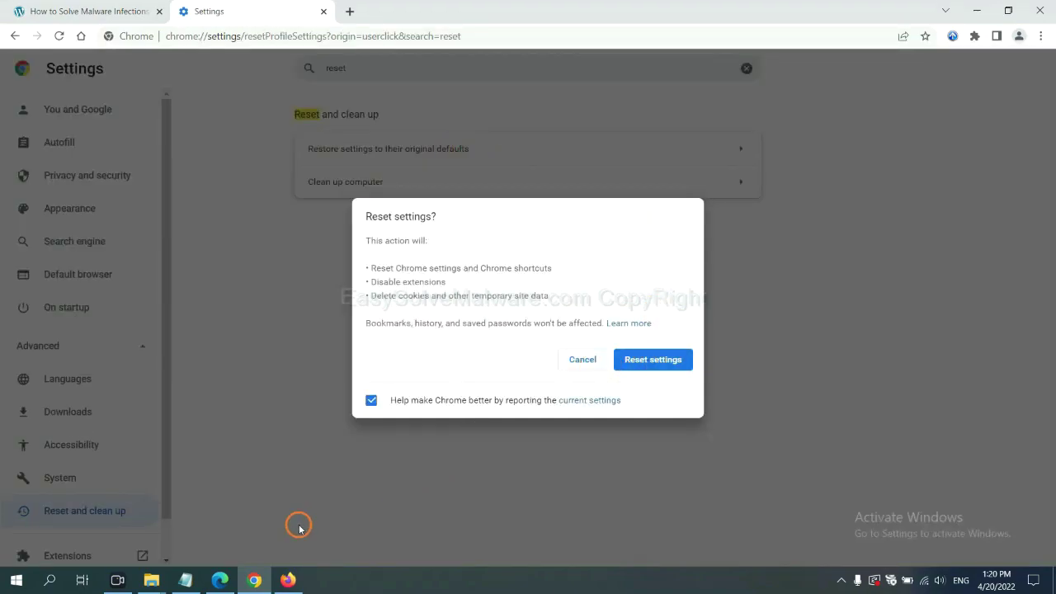
# - Open Firefox's Troubleshooting Information page via Help and choose Refresh Firefox
pyautogui.click(291, 579)
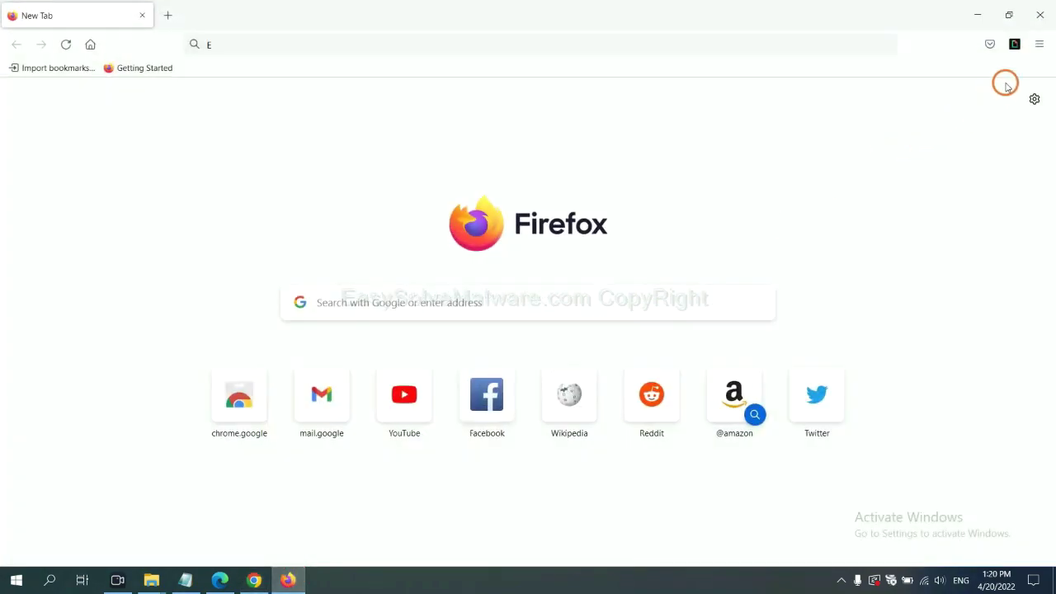
pyautogui.click(1039, 48)
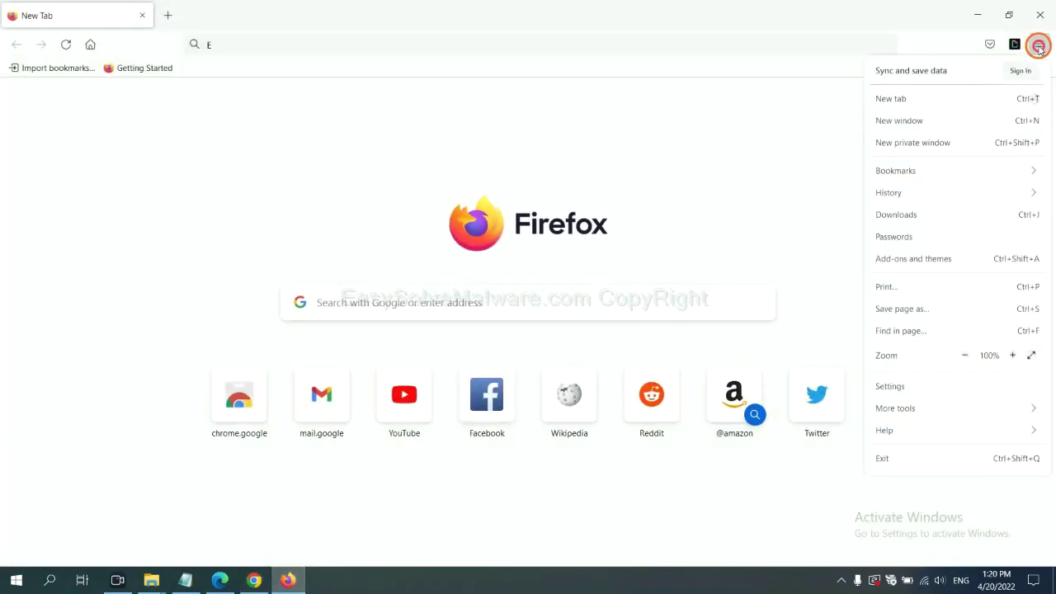
pyautogui.click(907, 429)
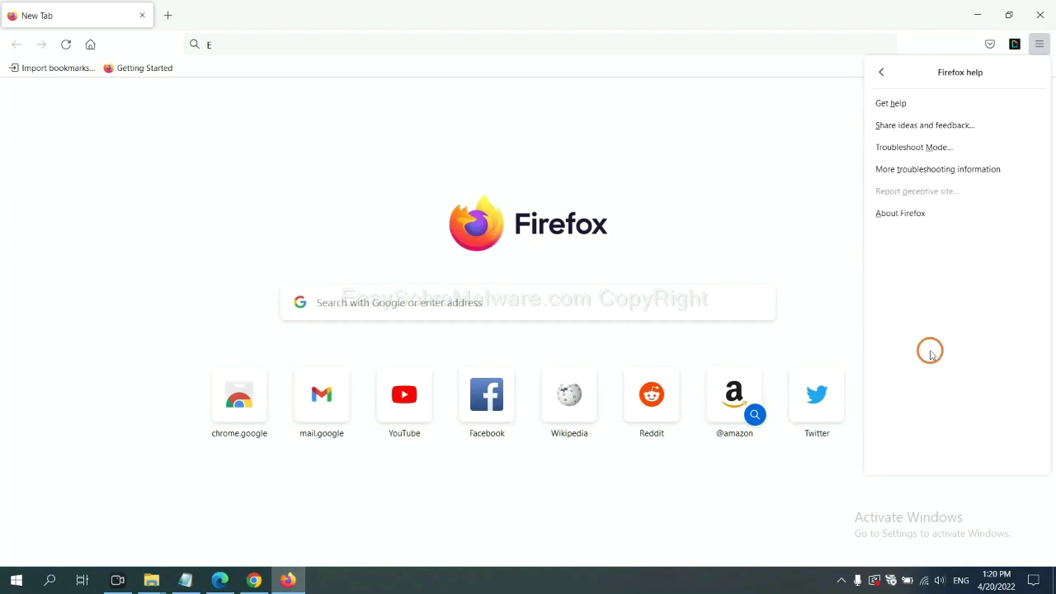
pyautogui.click(927, 173)
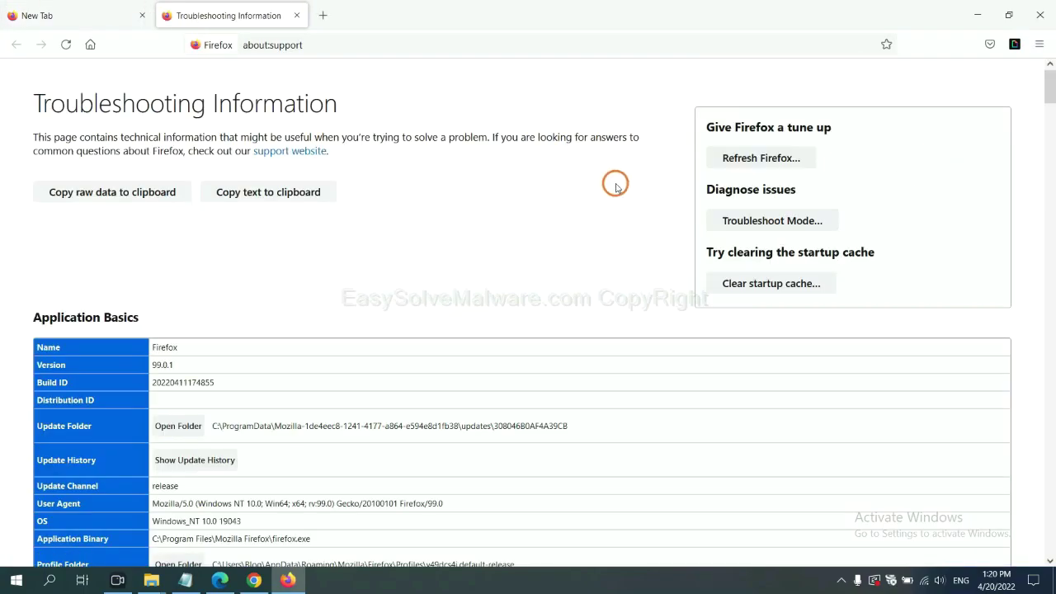
pyautogui.click(741, 162)
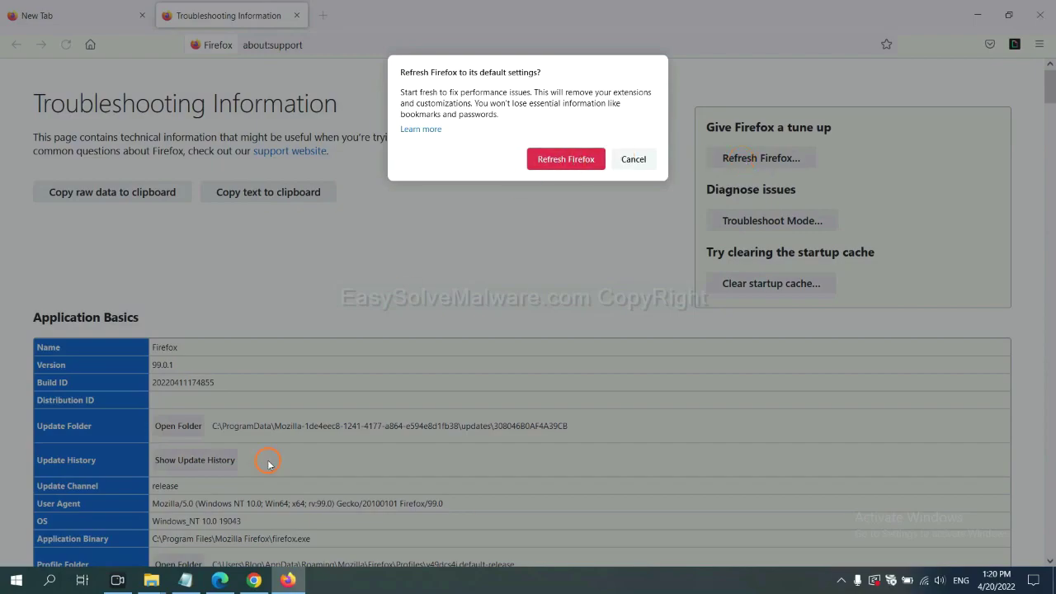
# - Search Edge Settings for 'reset' and choose 'Restore settings to their default values'
pyautogui.click(220, 580)
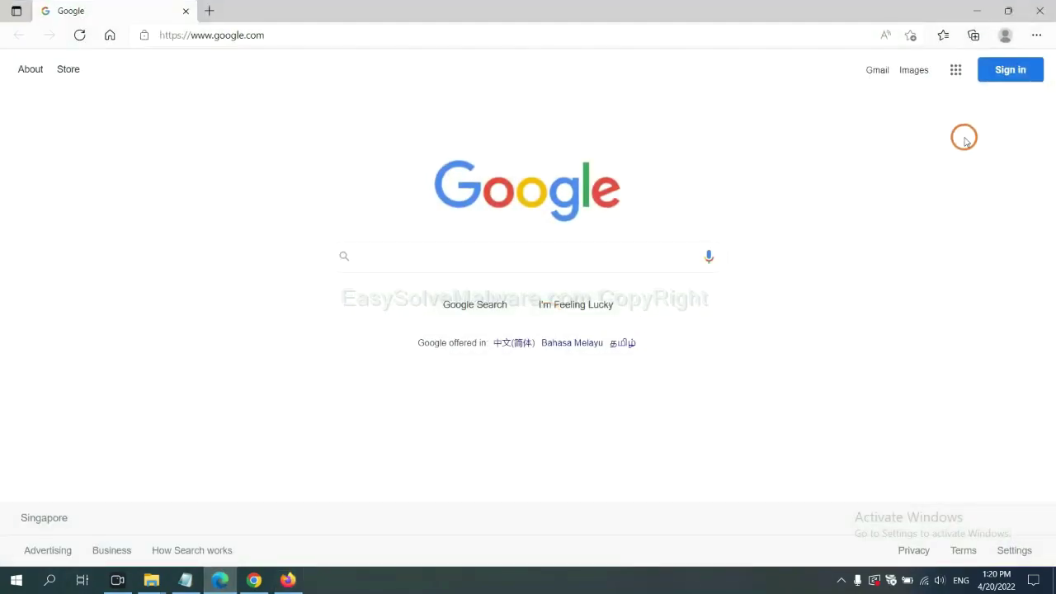
pyautogui.click(1036, 37)
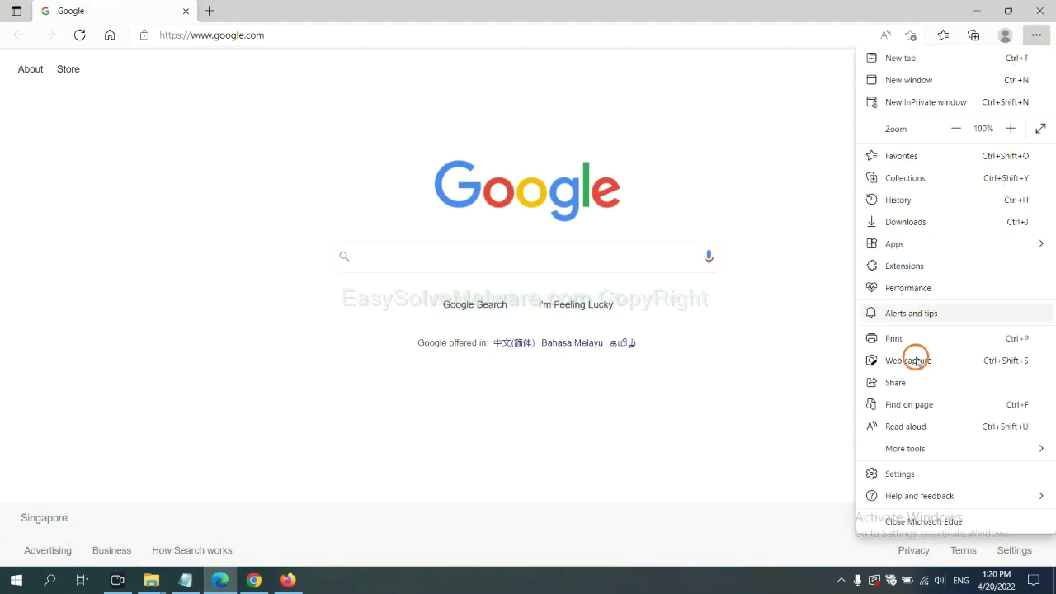
pyautogui.click(900, 473)
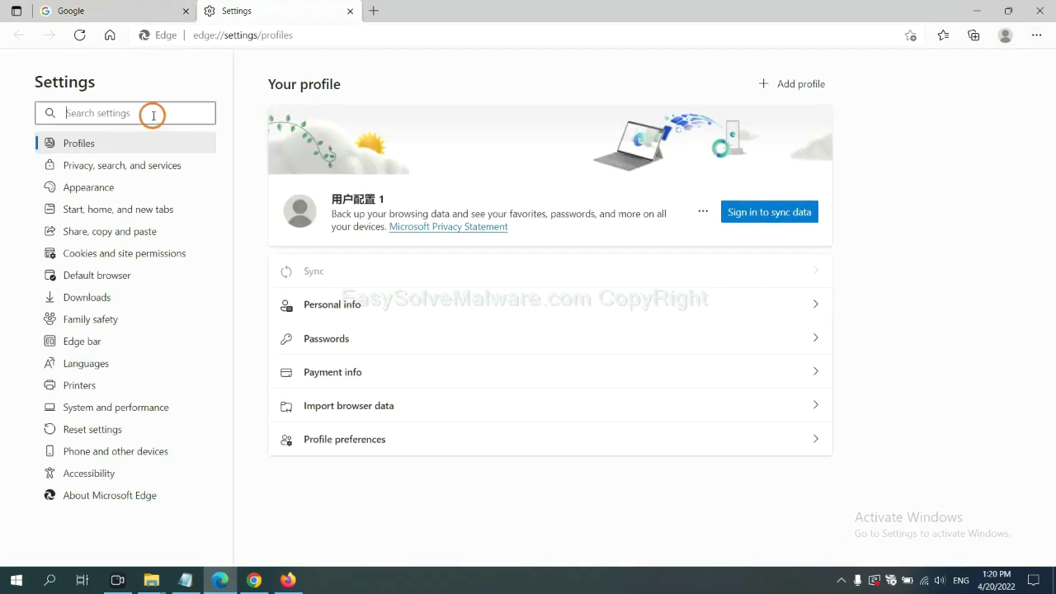
pyautogui.write('re')
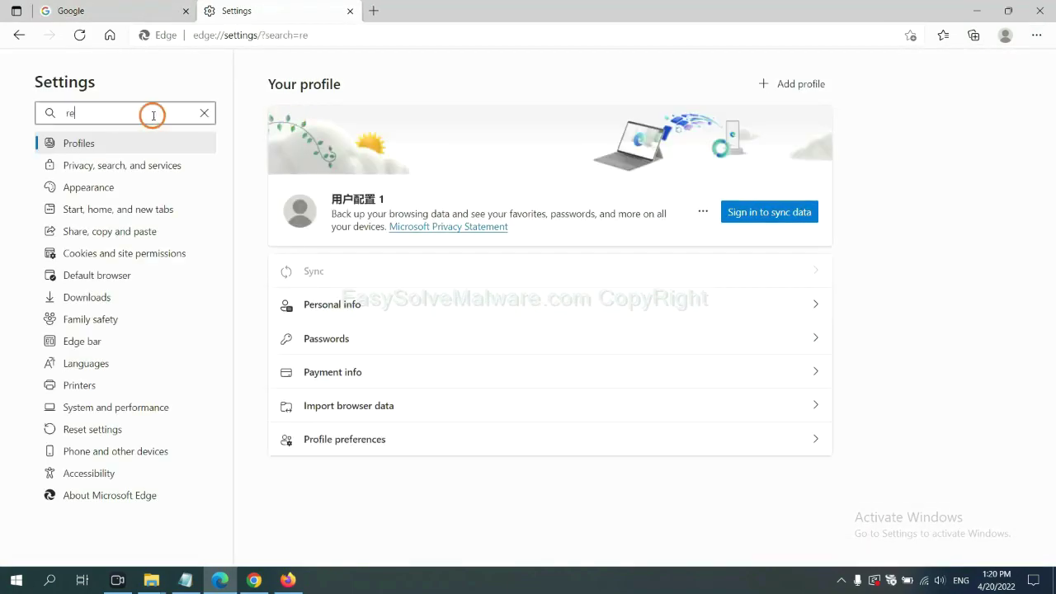
pyautogui.write('set')
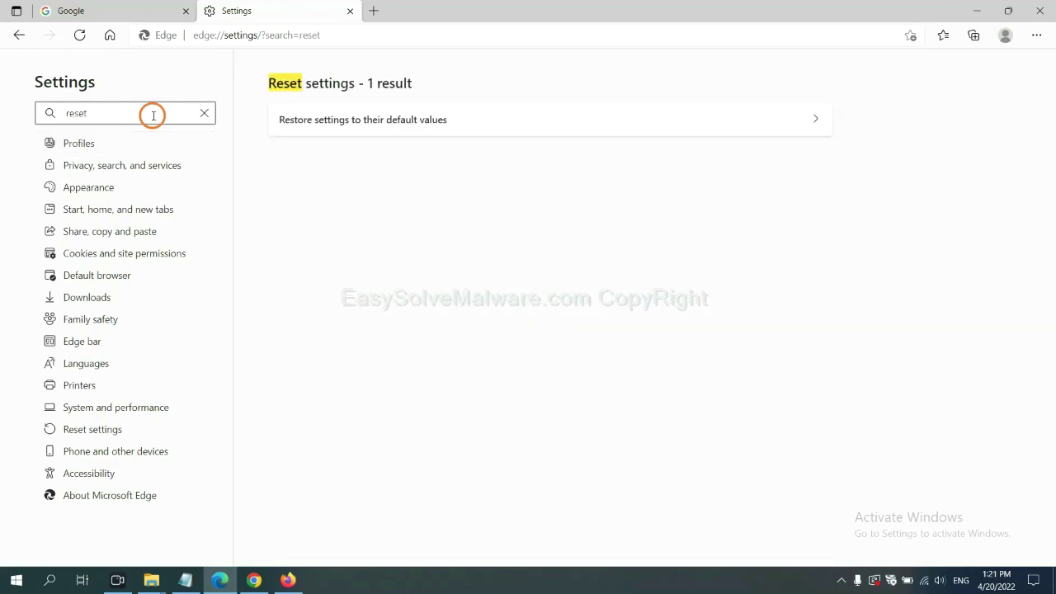
pyautogui.click(371, 117)
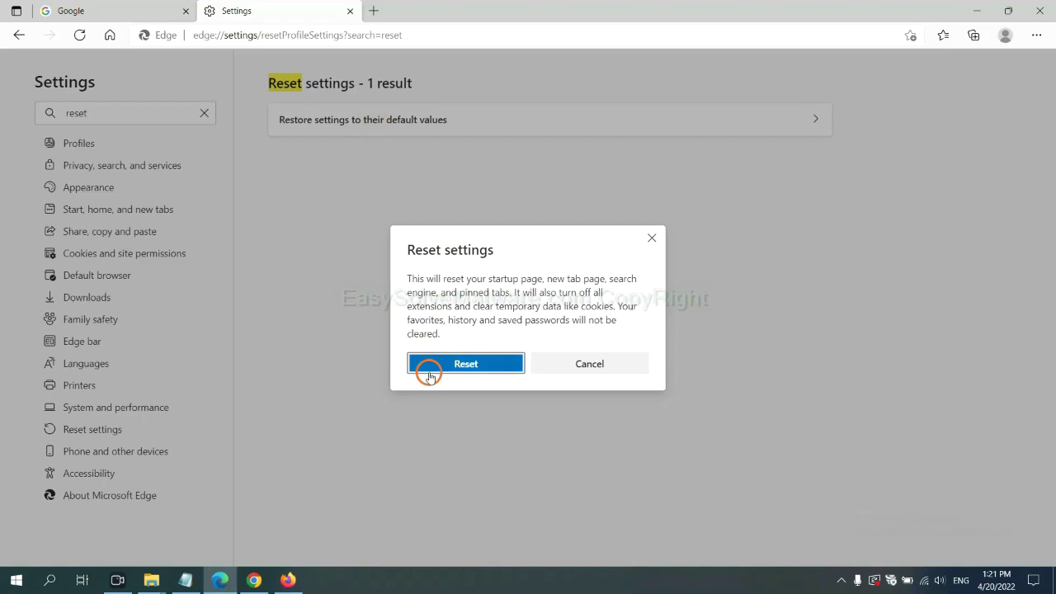